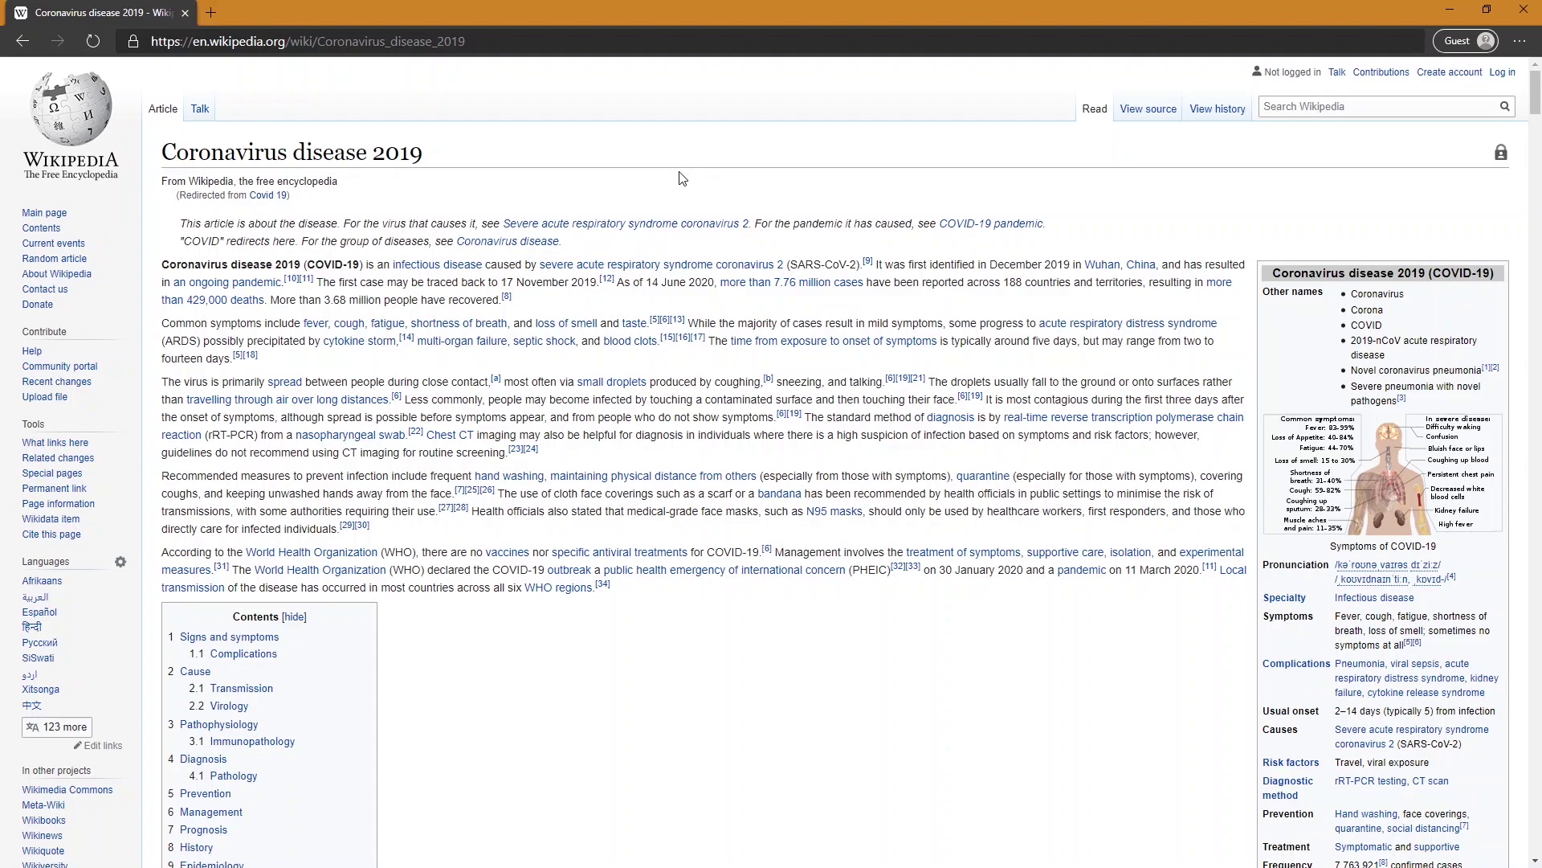
Copy the Coronavirus disease 2019 Wikipedia article's address, switch to Maltego and add it to the graph as a URL entity
click(516, 44)
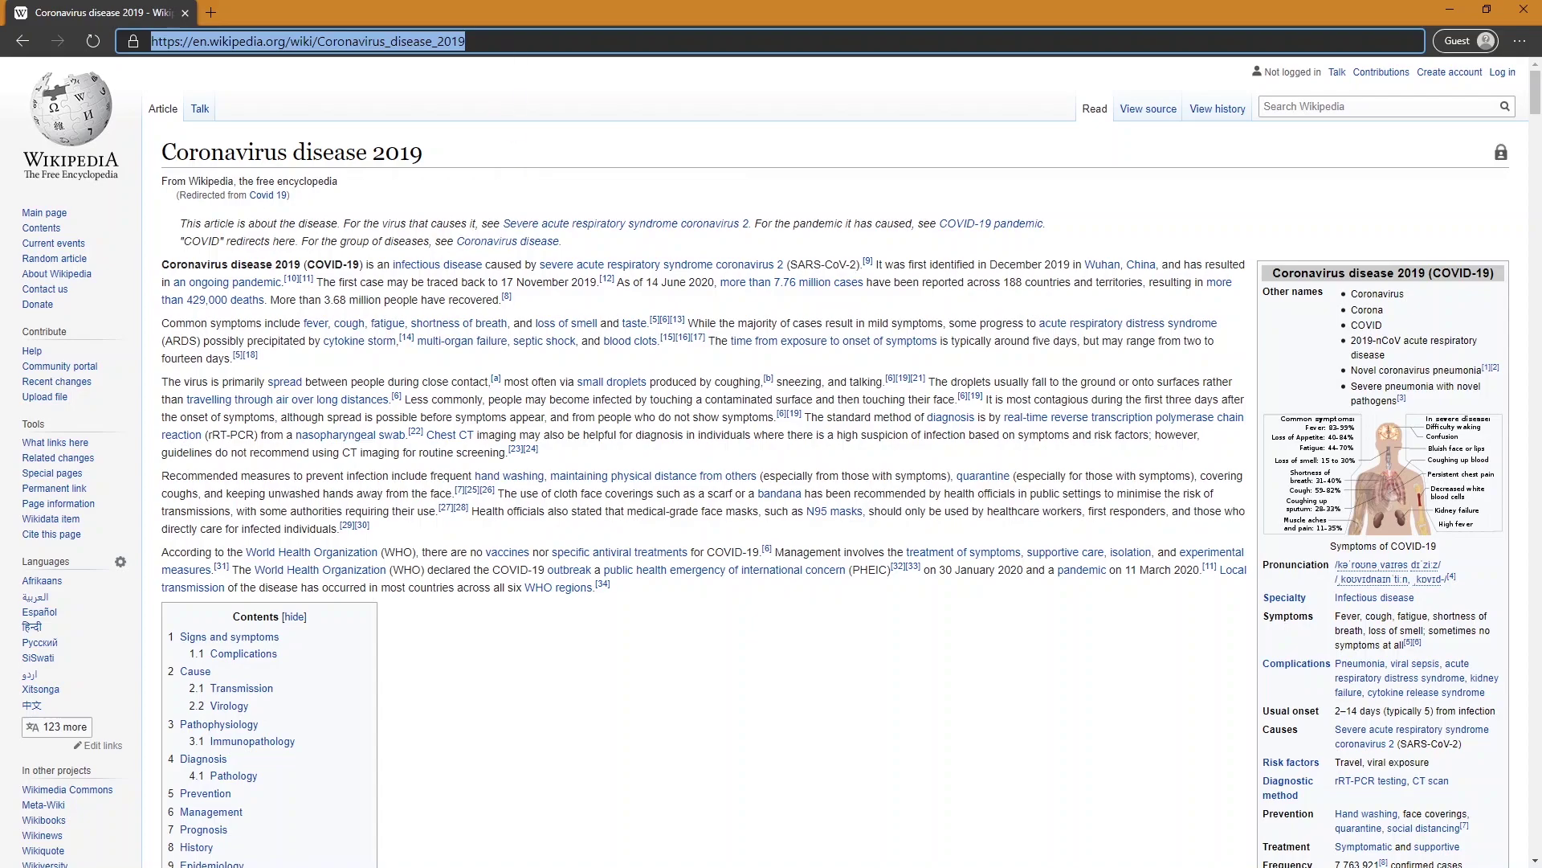
key(alt+Tab)
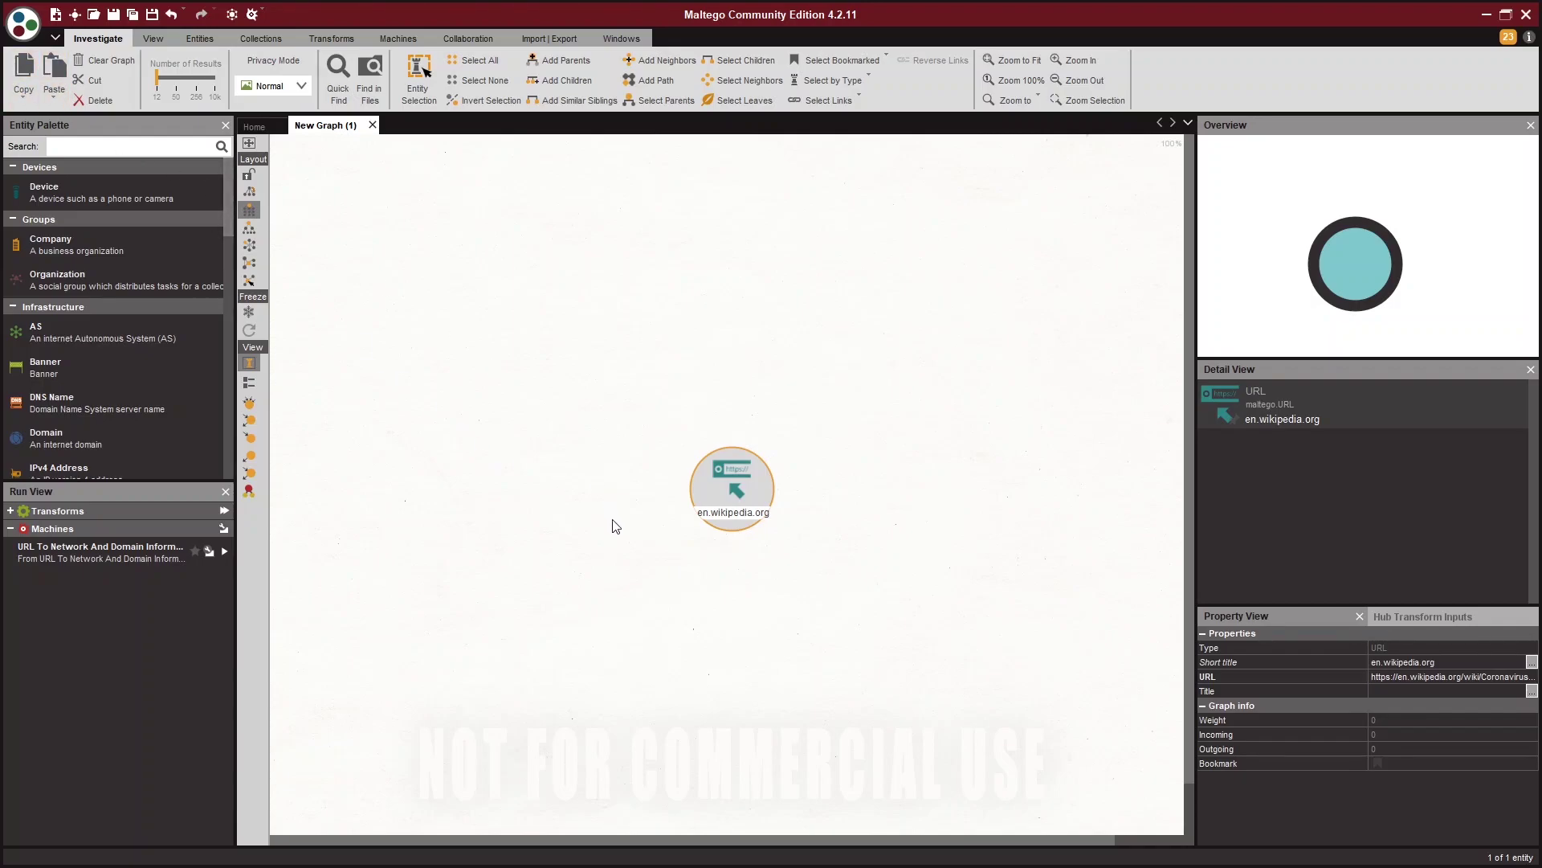
right_click(732, 485)
click(778, 588)
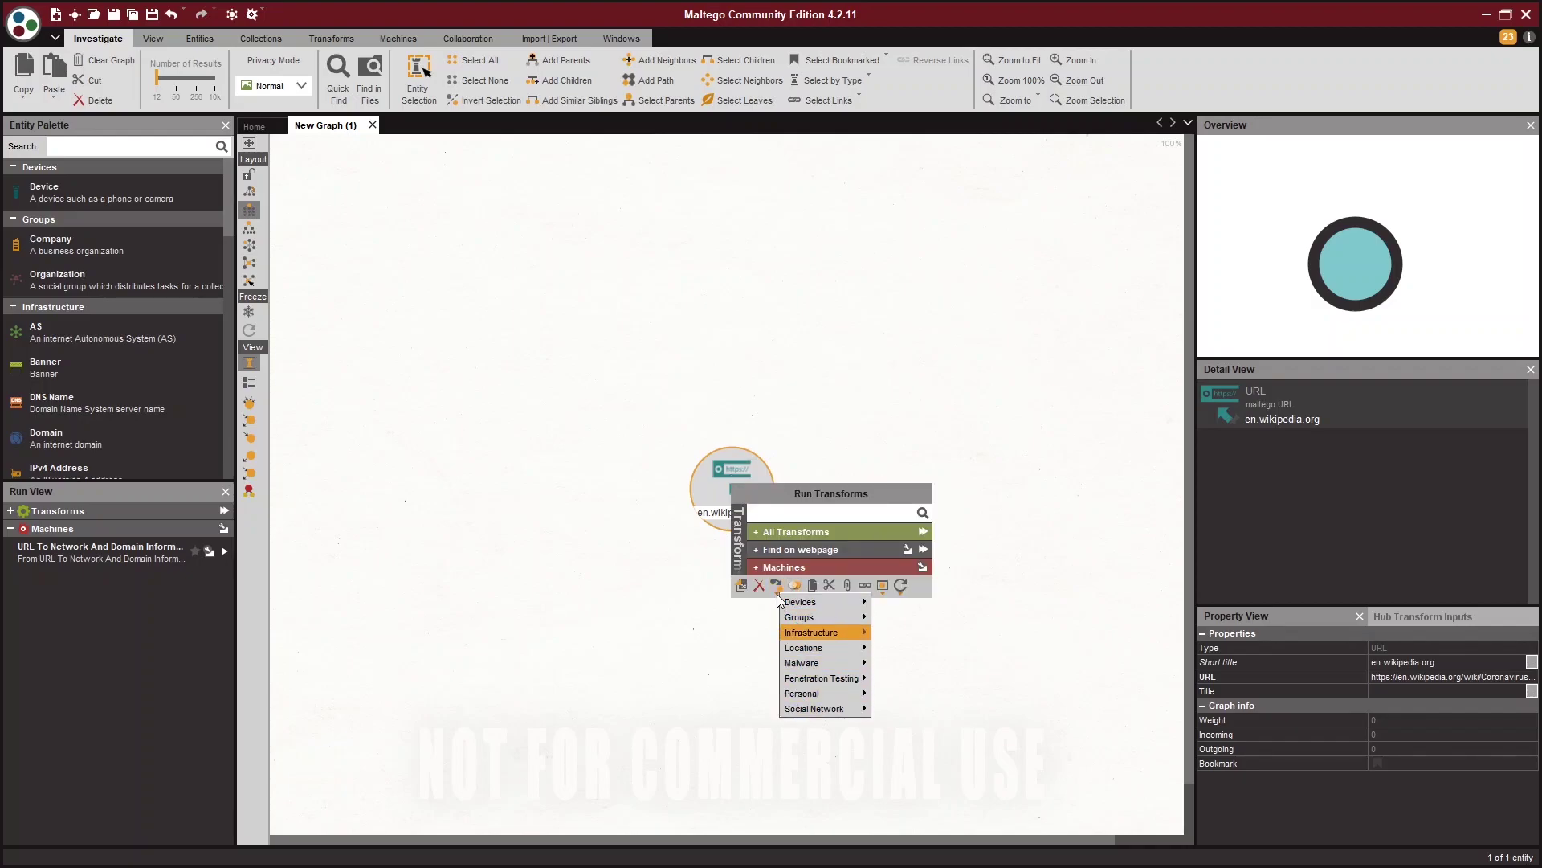
click(651, 576)
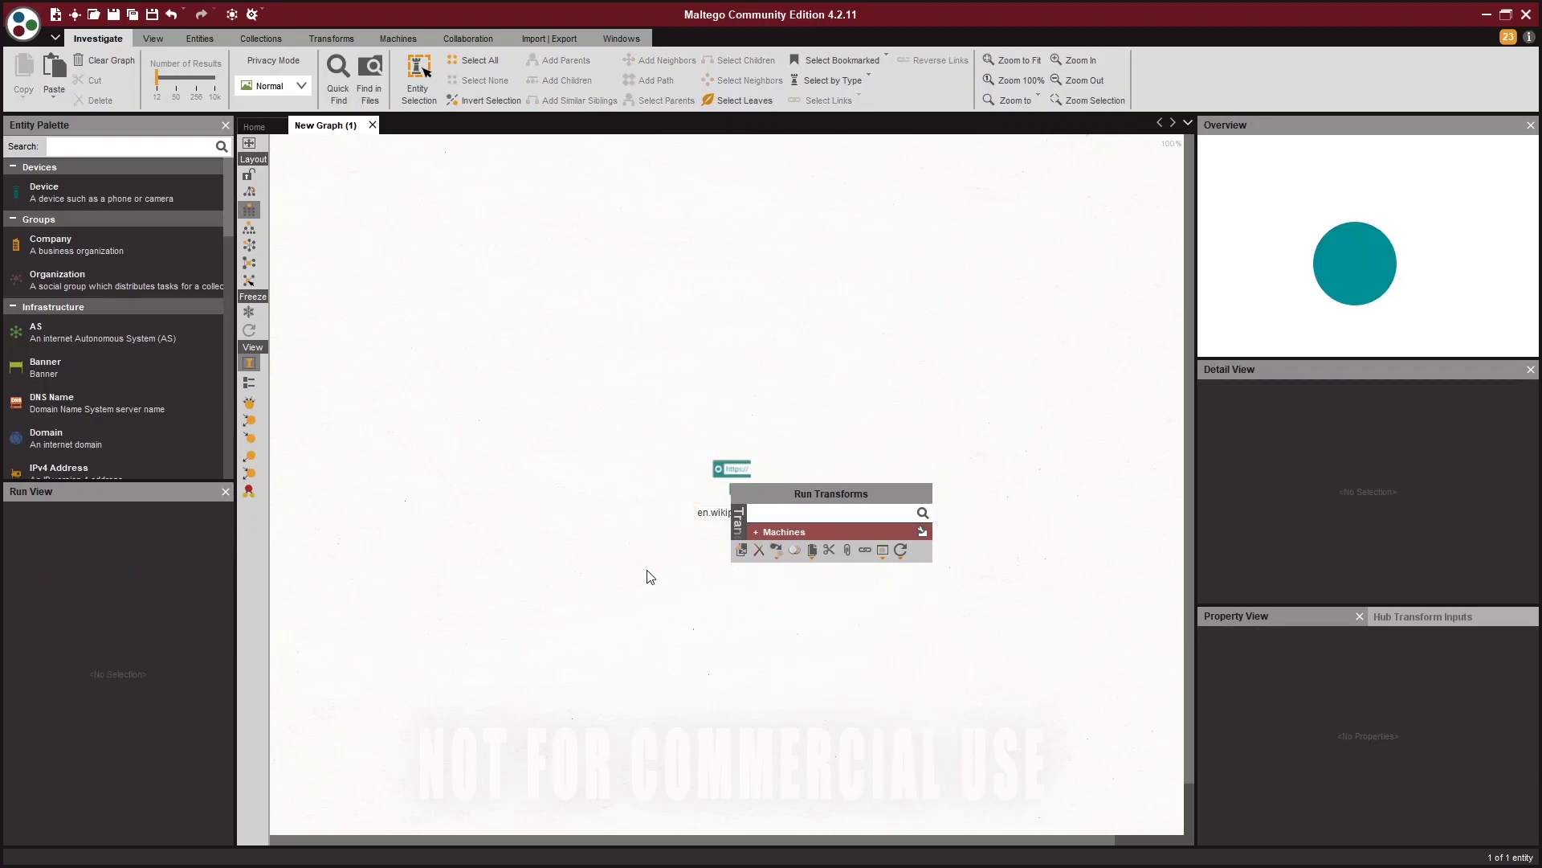
click(707, 524)
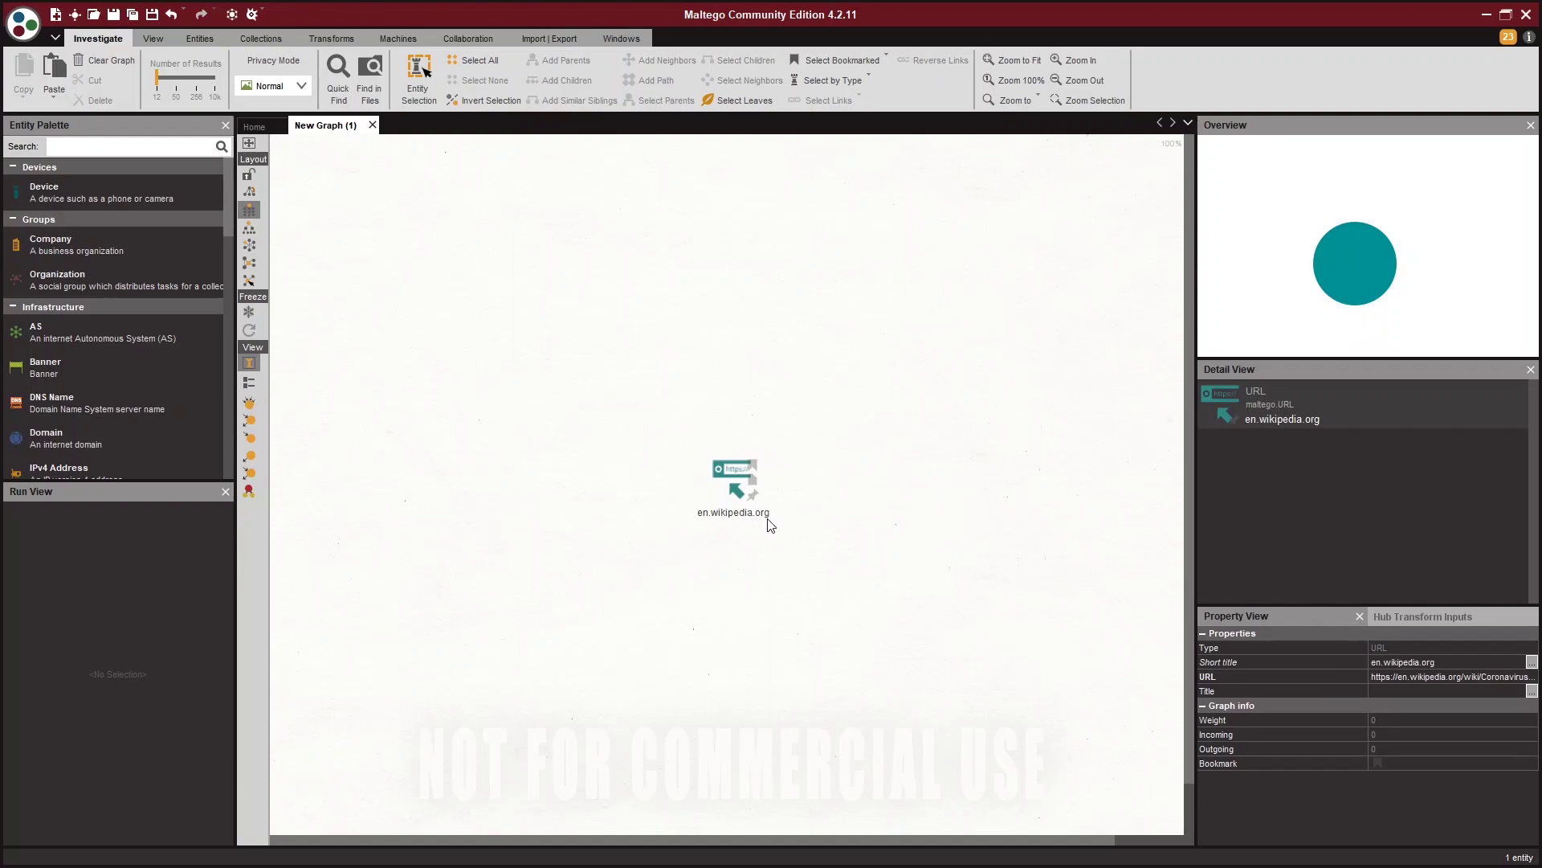
click(764, 553)
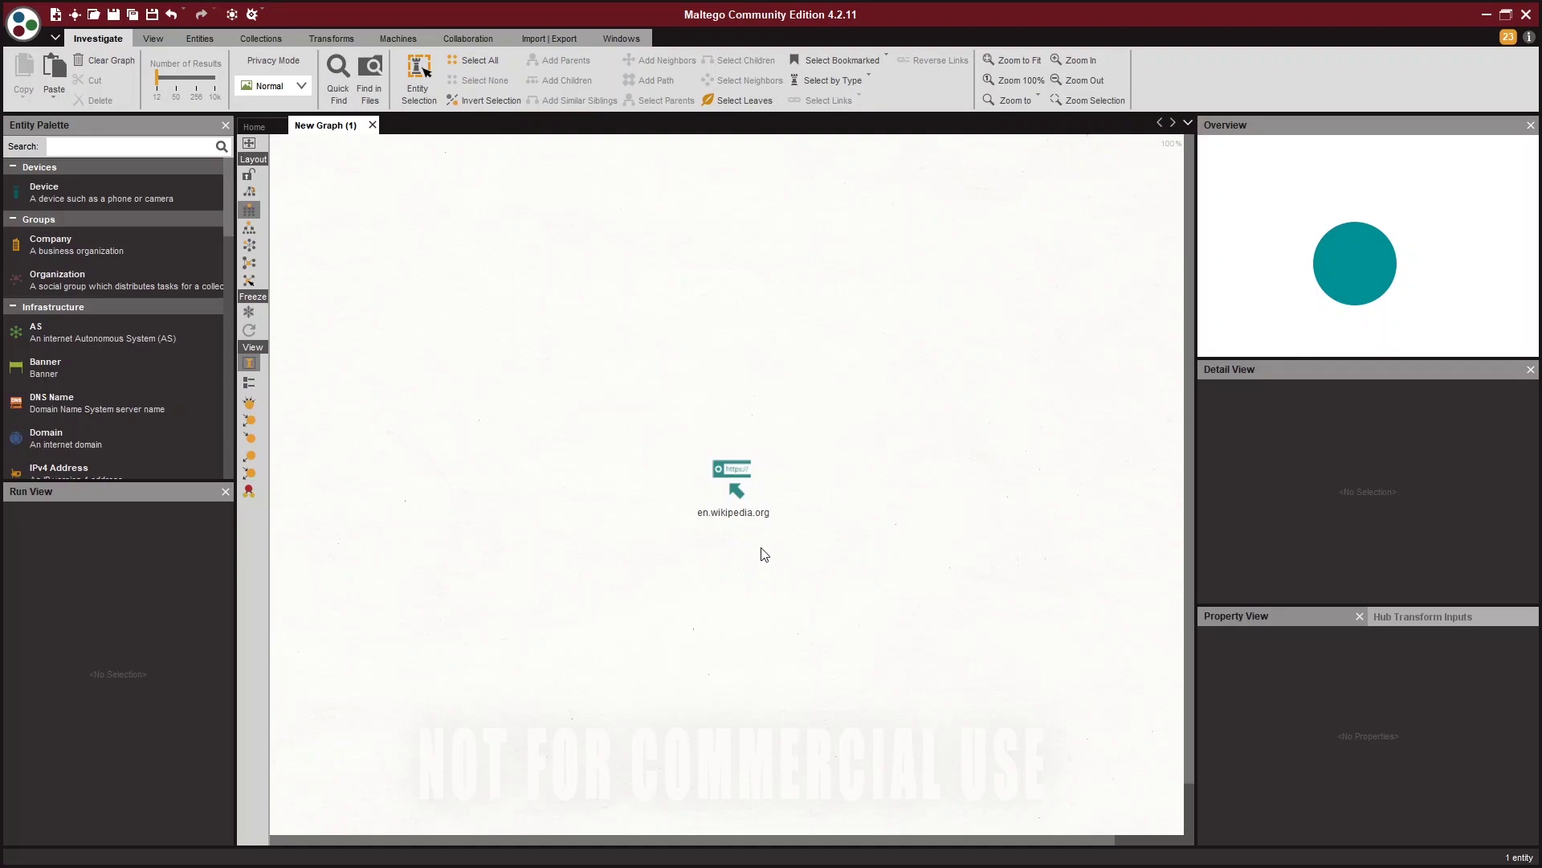
Run the To Wikipedia Editors transform on the en.wikipedia.org URL entity
click(735, 489)
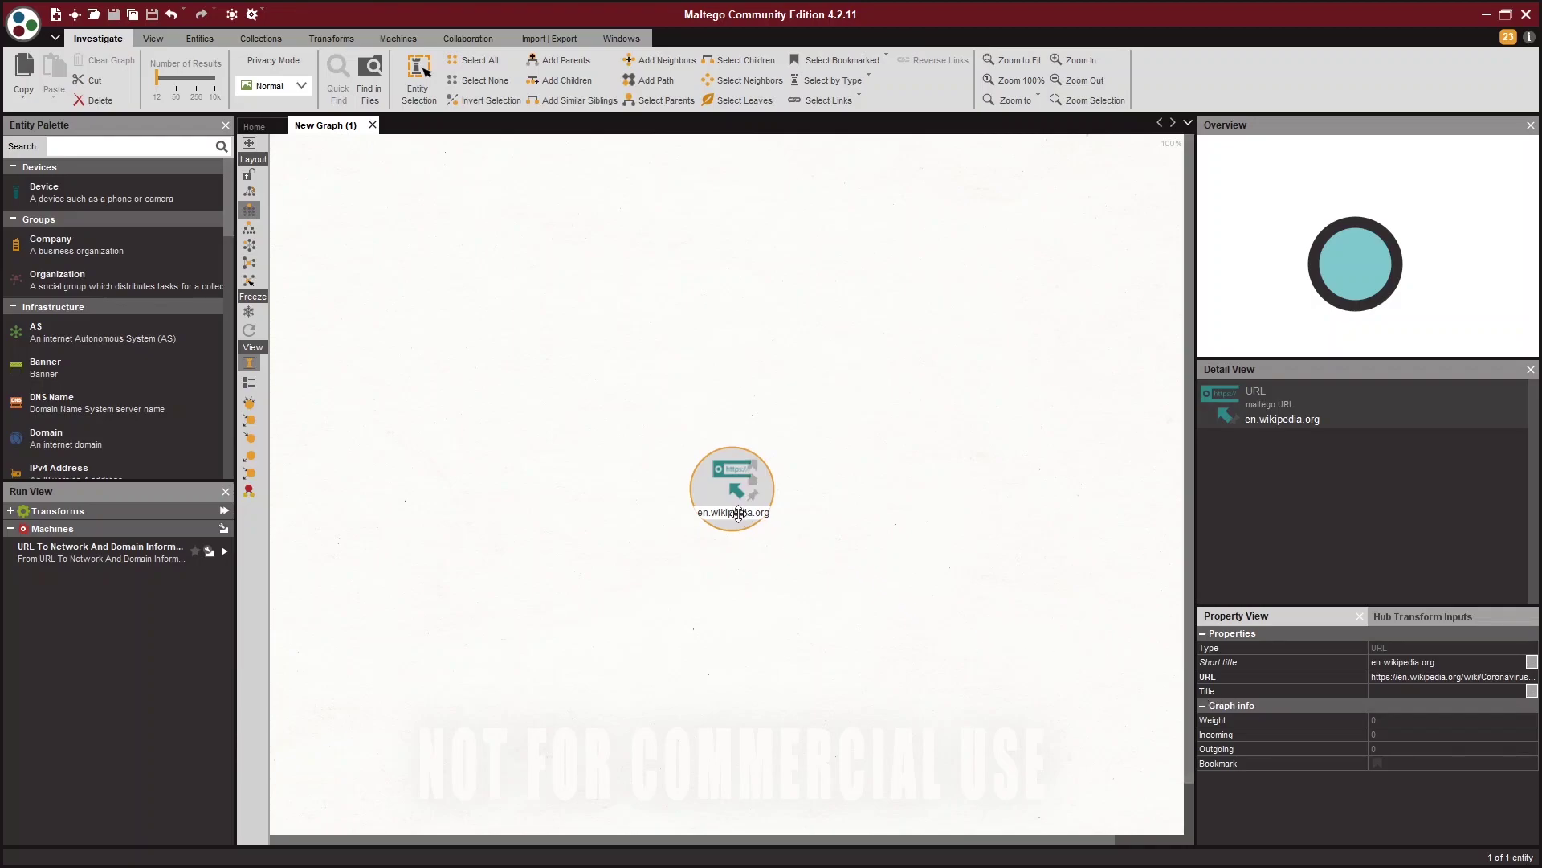
click(738, 514)
click(738, 514)
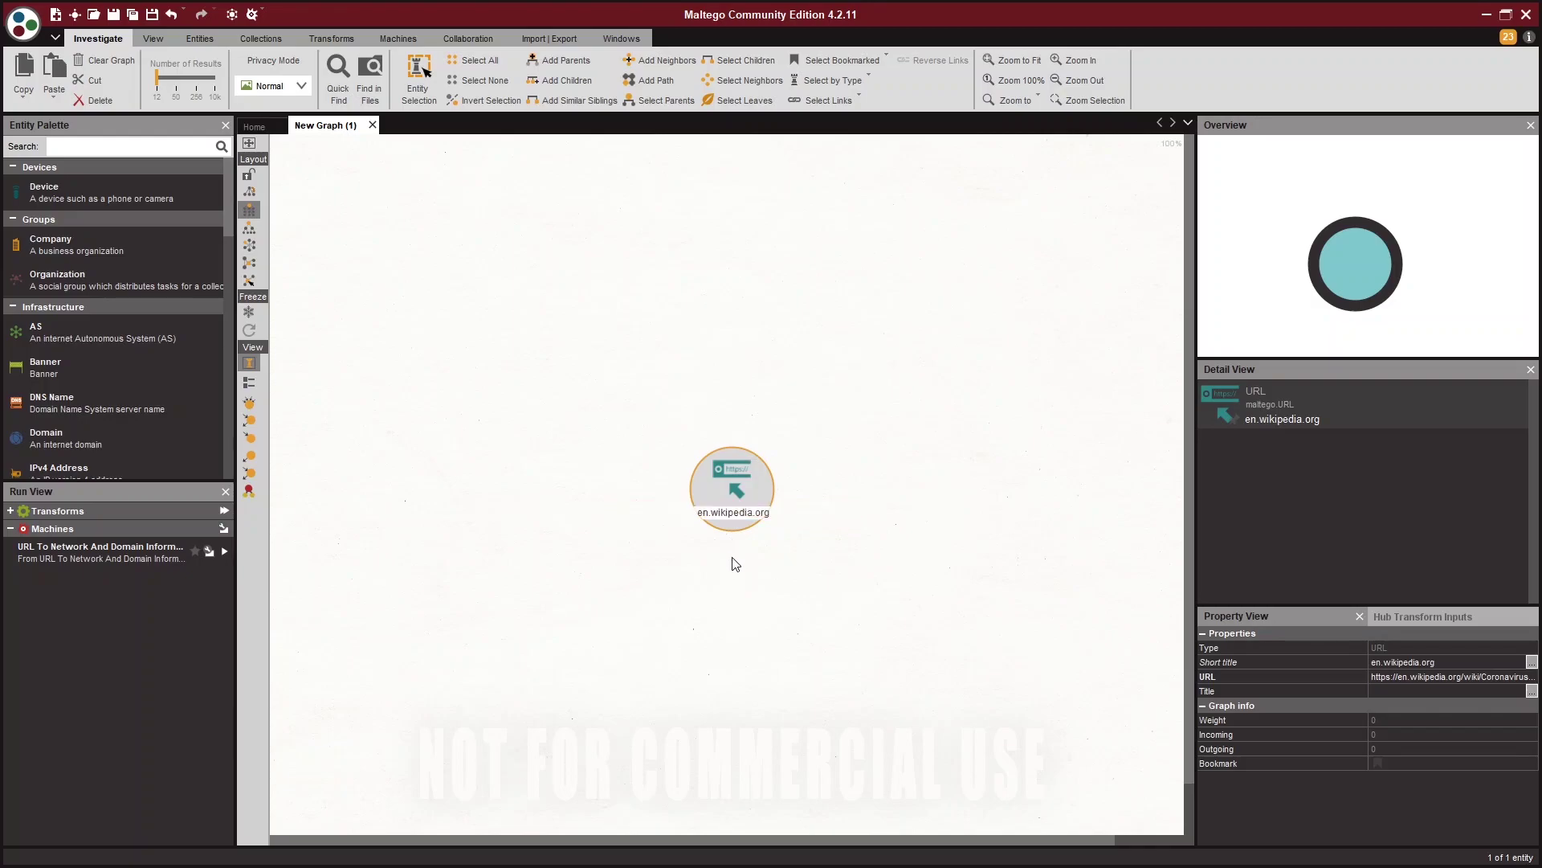
right_click(717, 487)
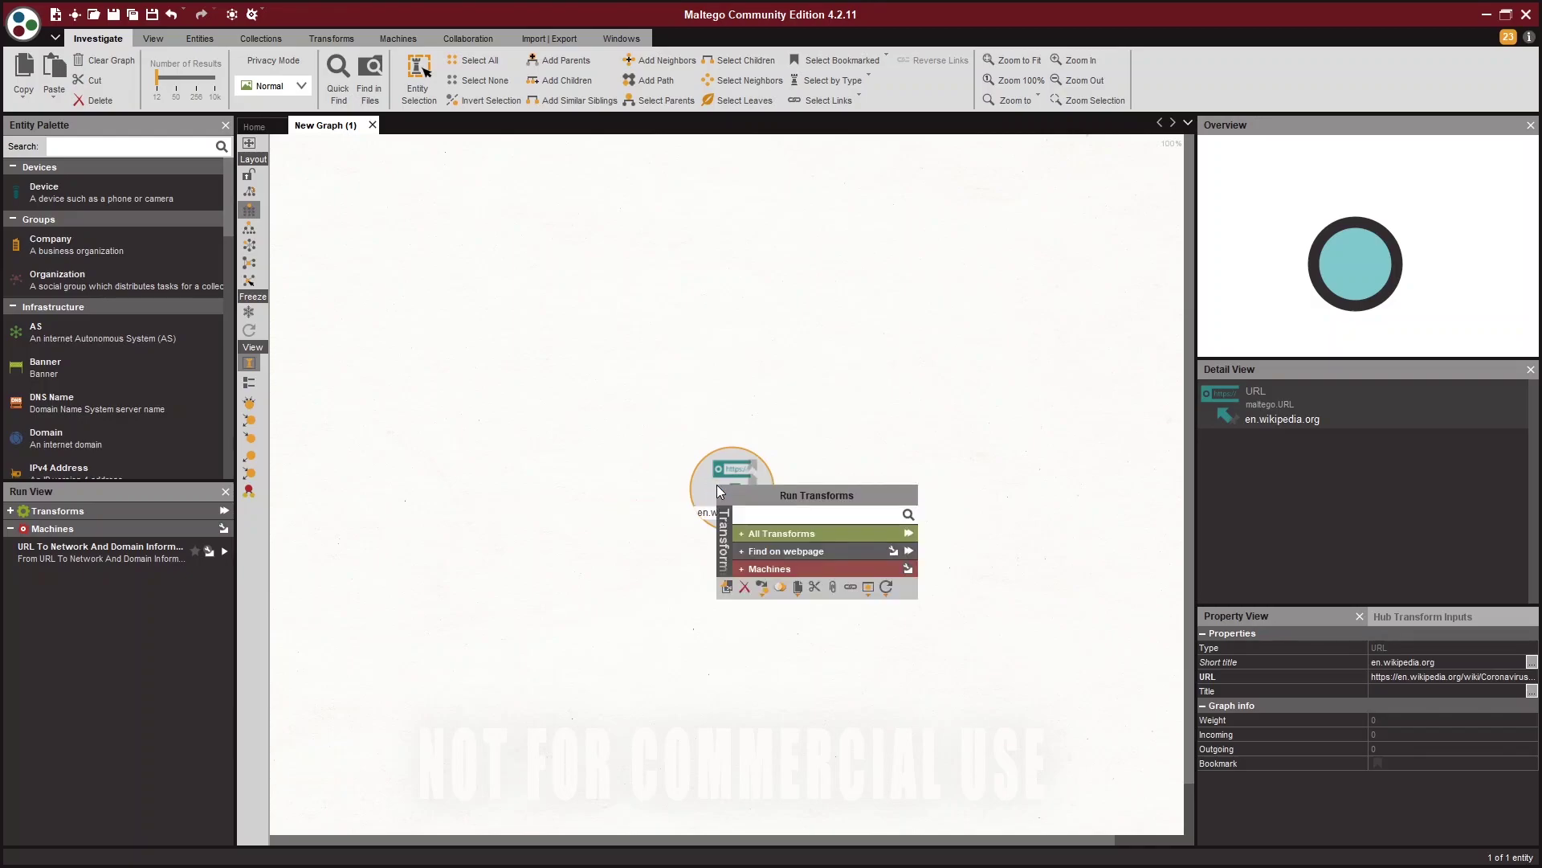
click(773, 538)
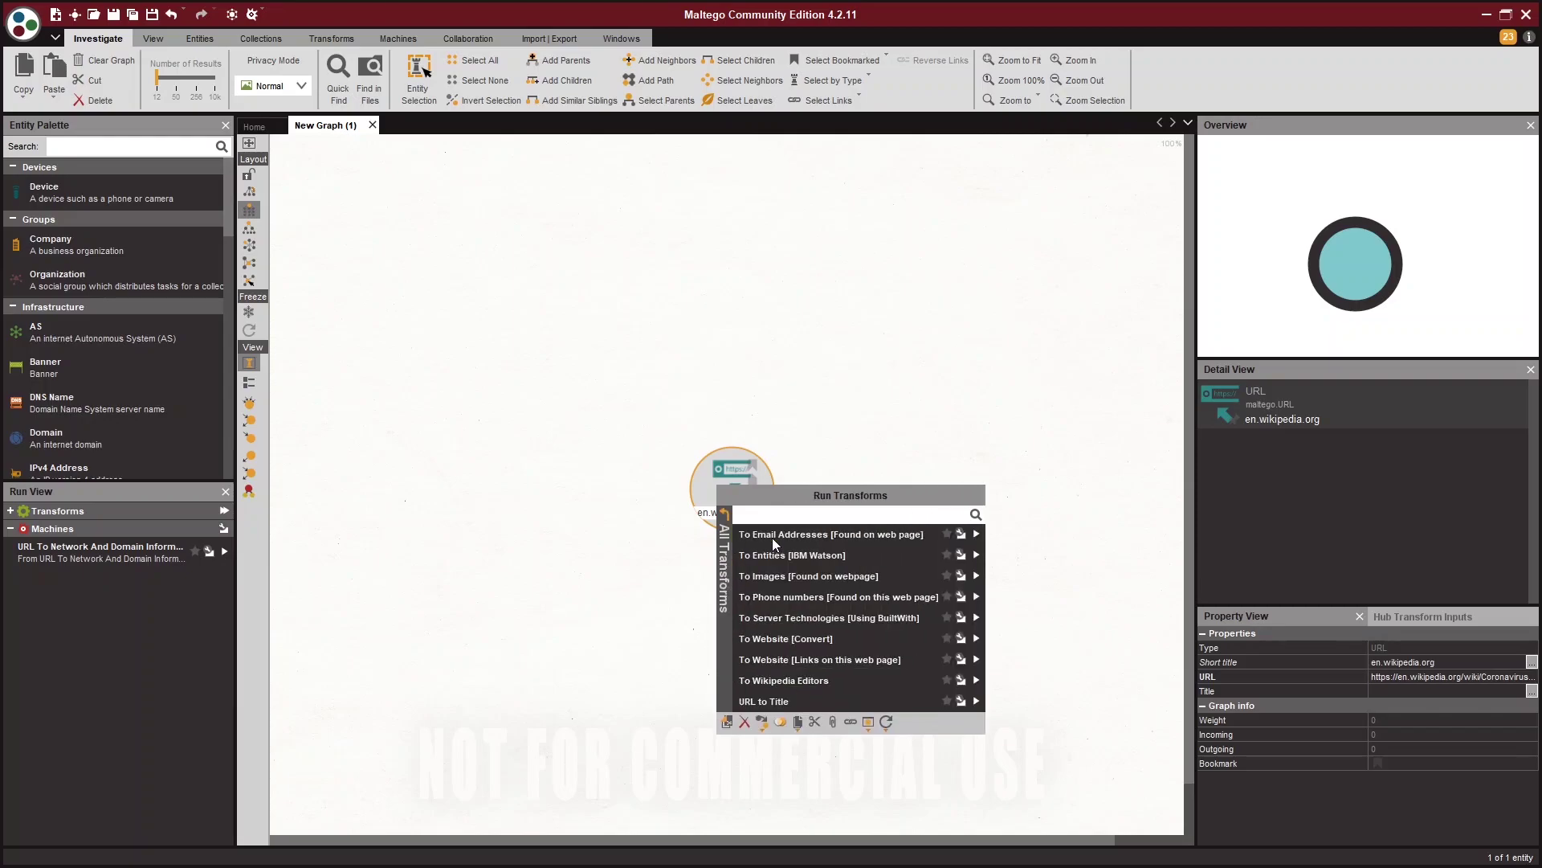
click(787, 682)
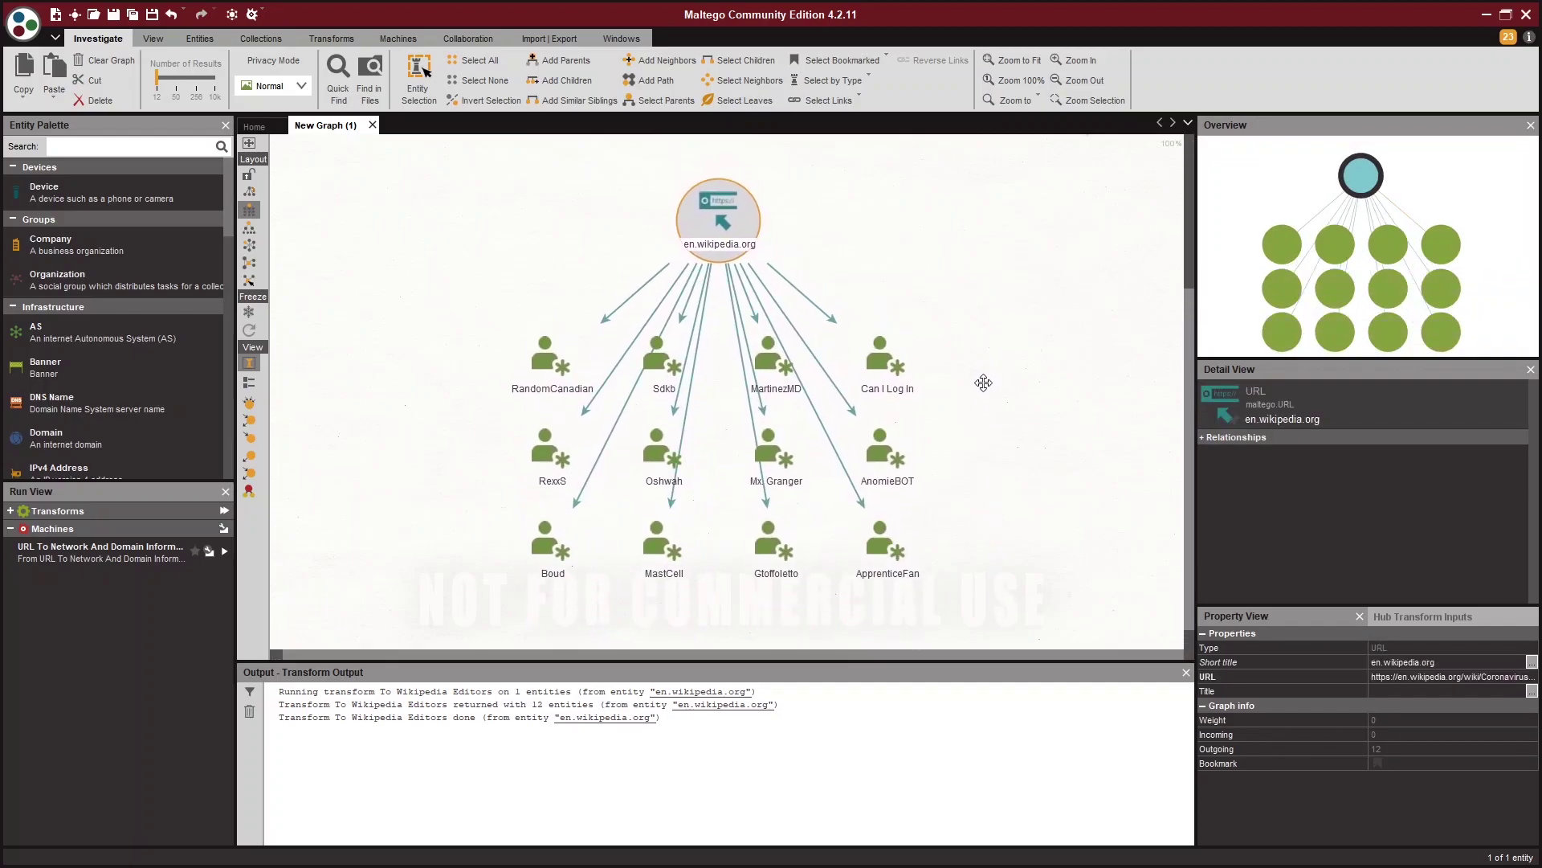
Run the To Wikipedia Edits transform on the first editor alias in the first row of editors
click(534, 373)
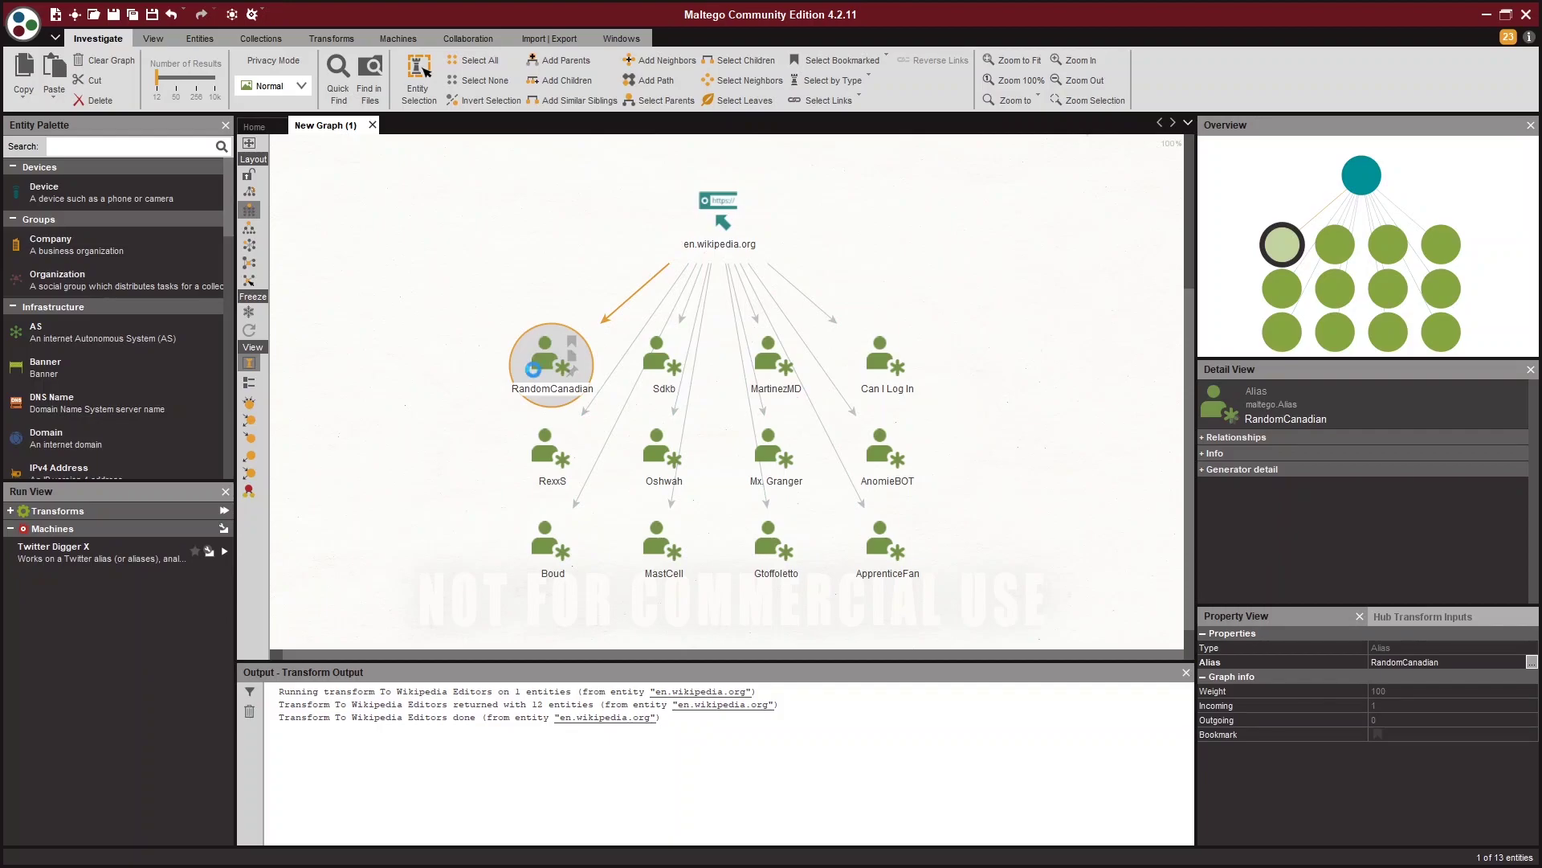
right_click(534, 369)
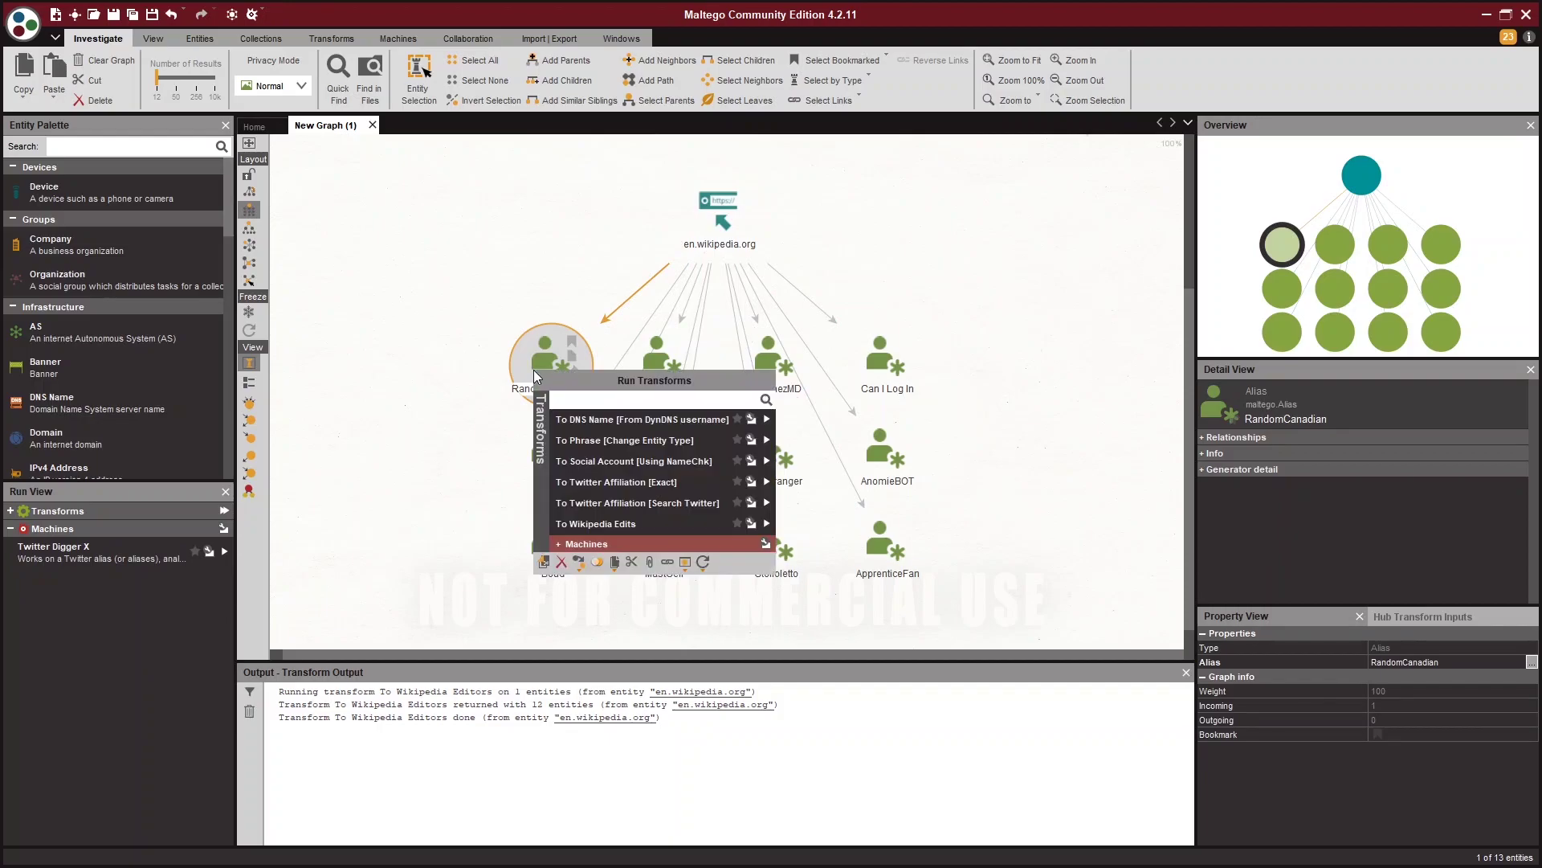
click(559, 523)
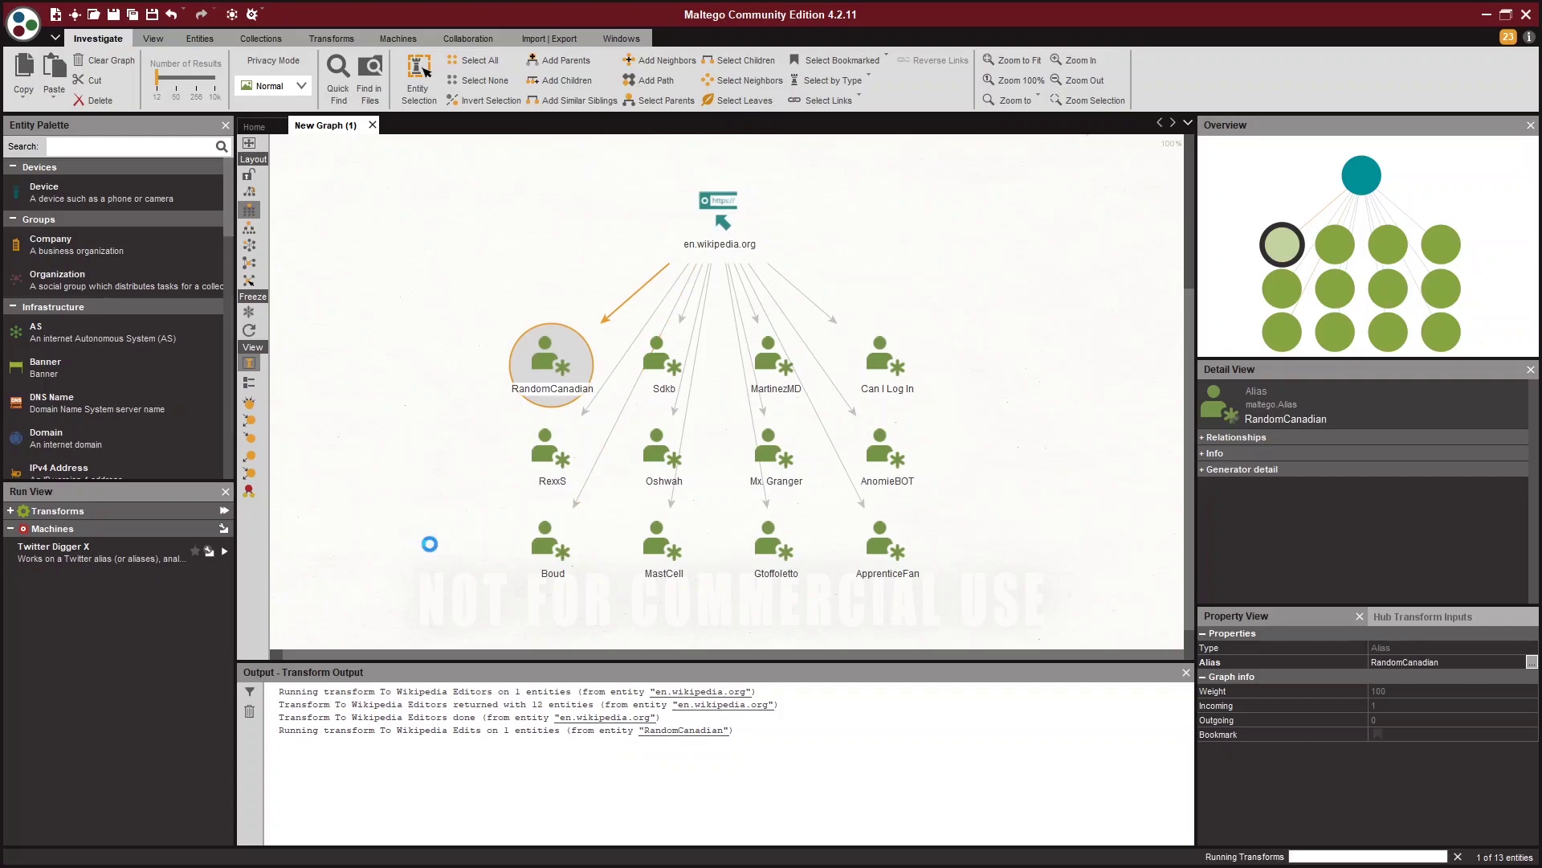
drag(430, 543, 577, 179)
Look through the page entities edited by this editor and select the Coronavirus recession page
click(737, 443)
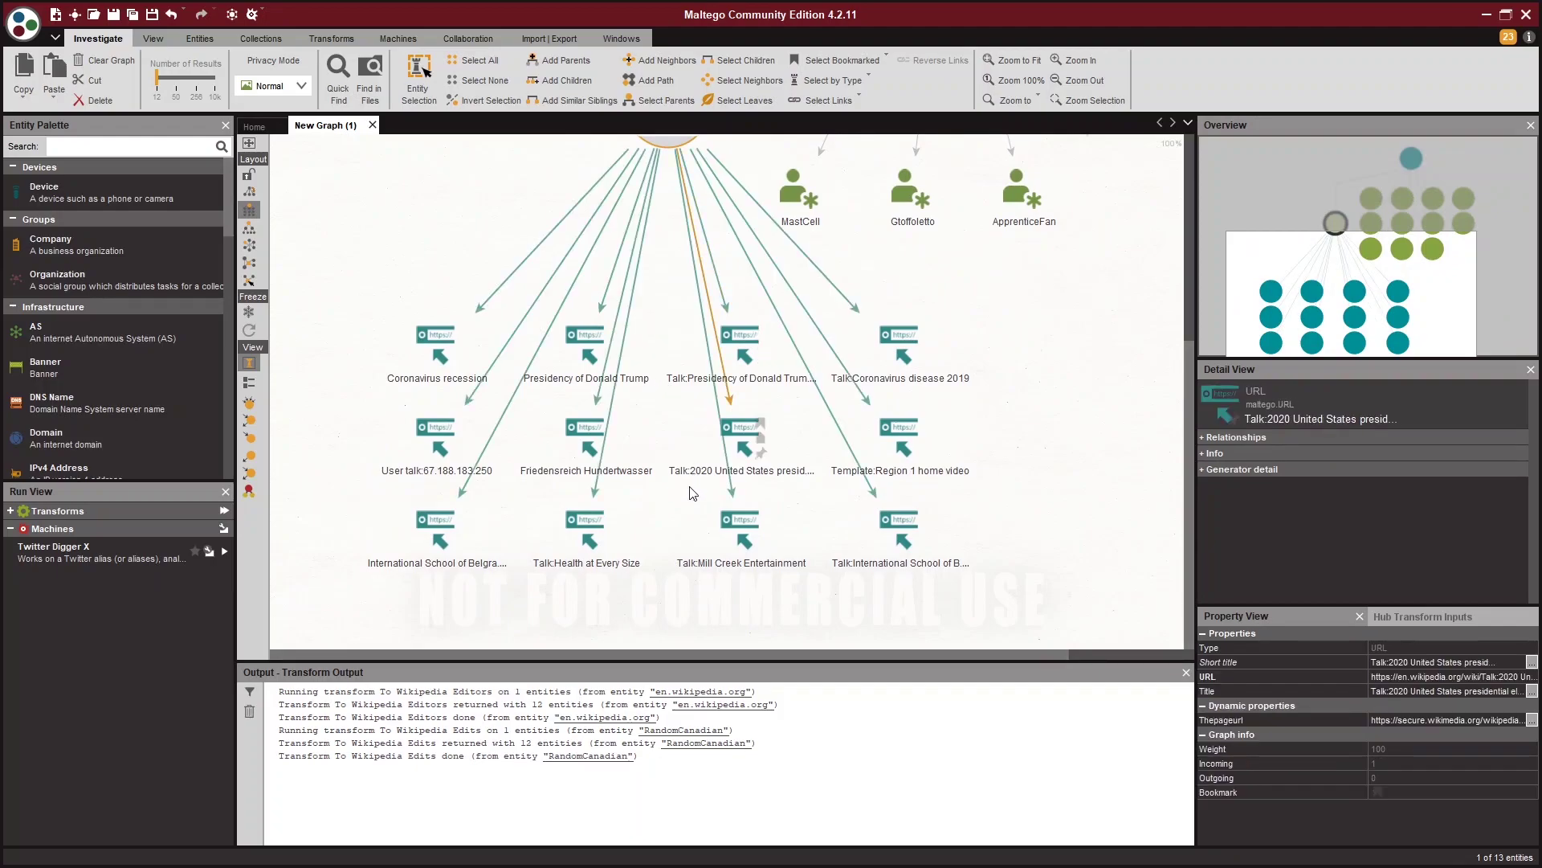
click(692, 568)
click(549, 576)
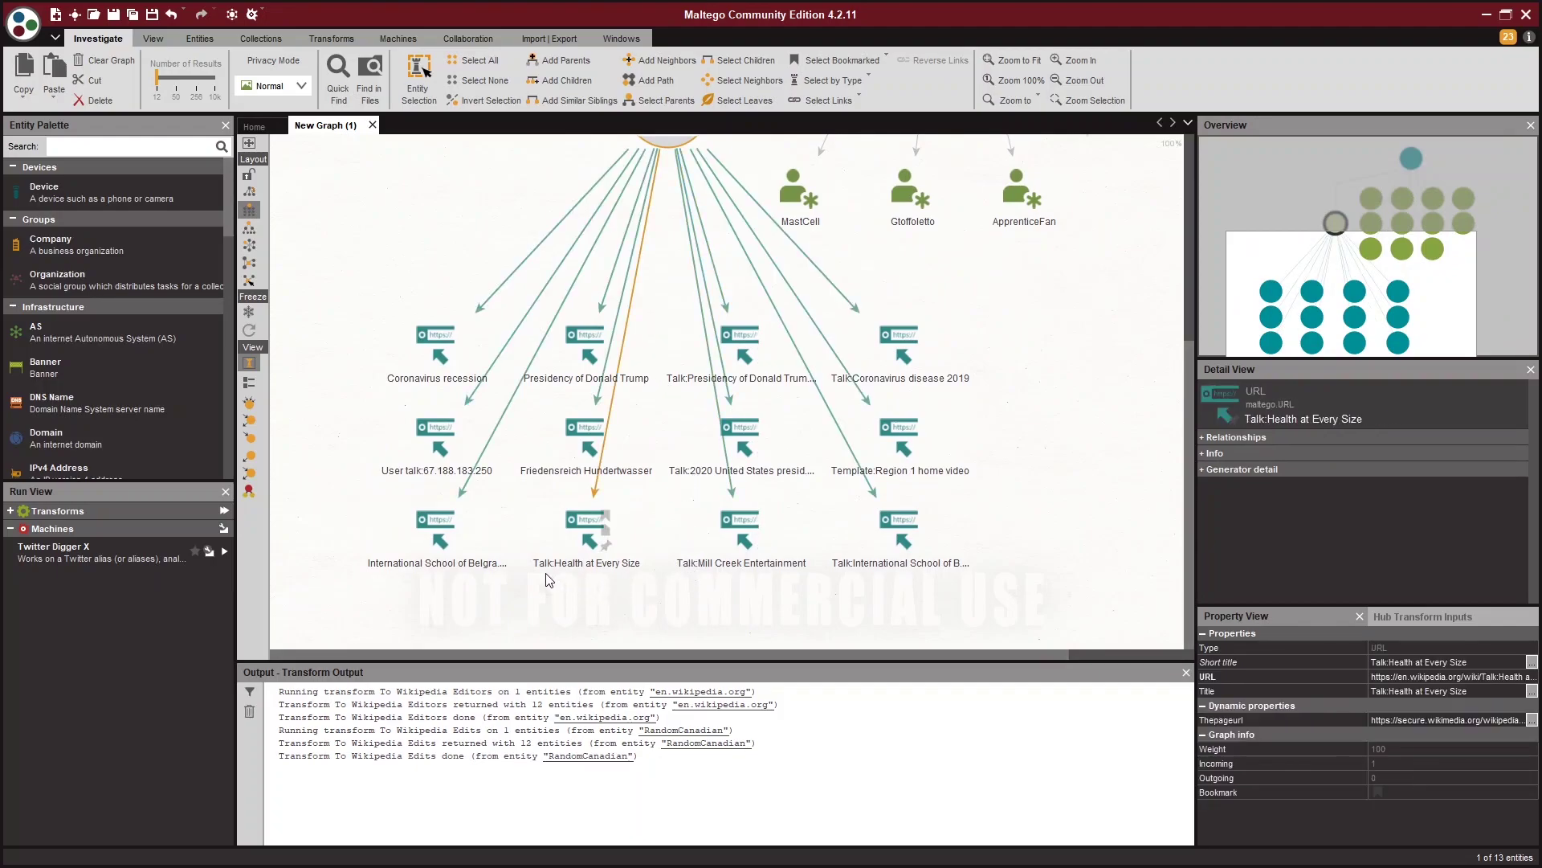
click(536, 384)
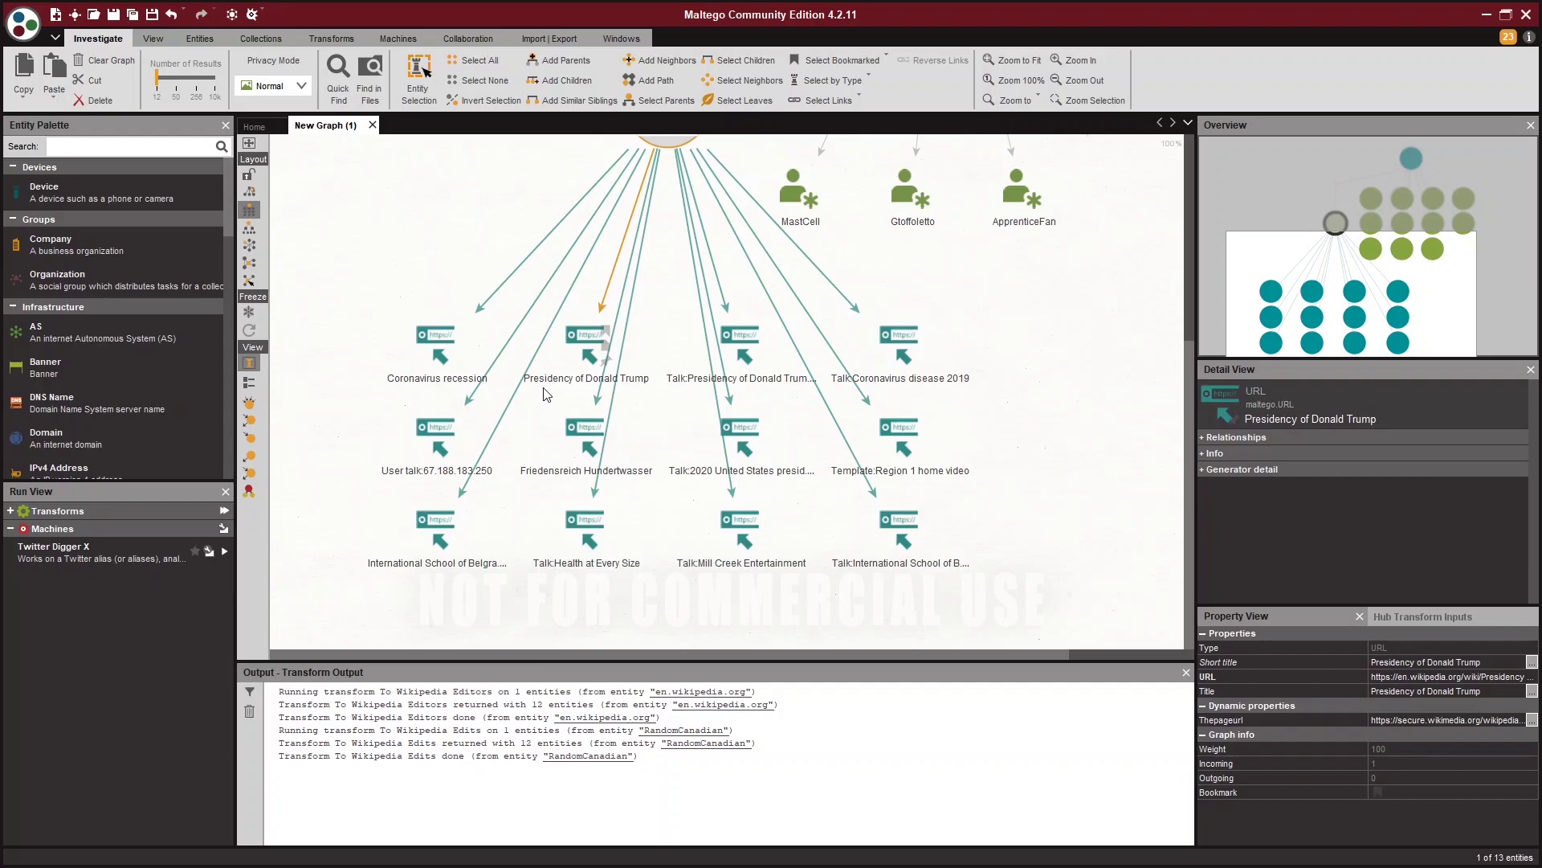
click(522, 398)
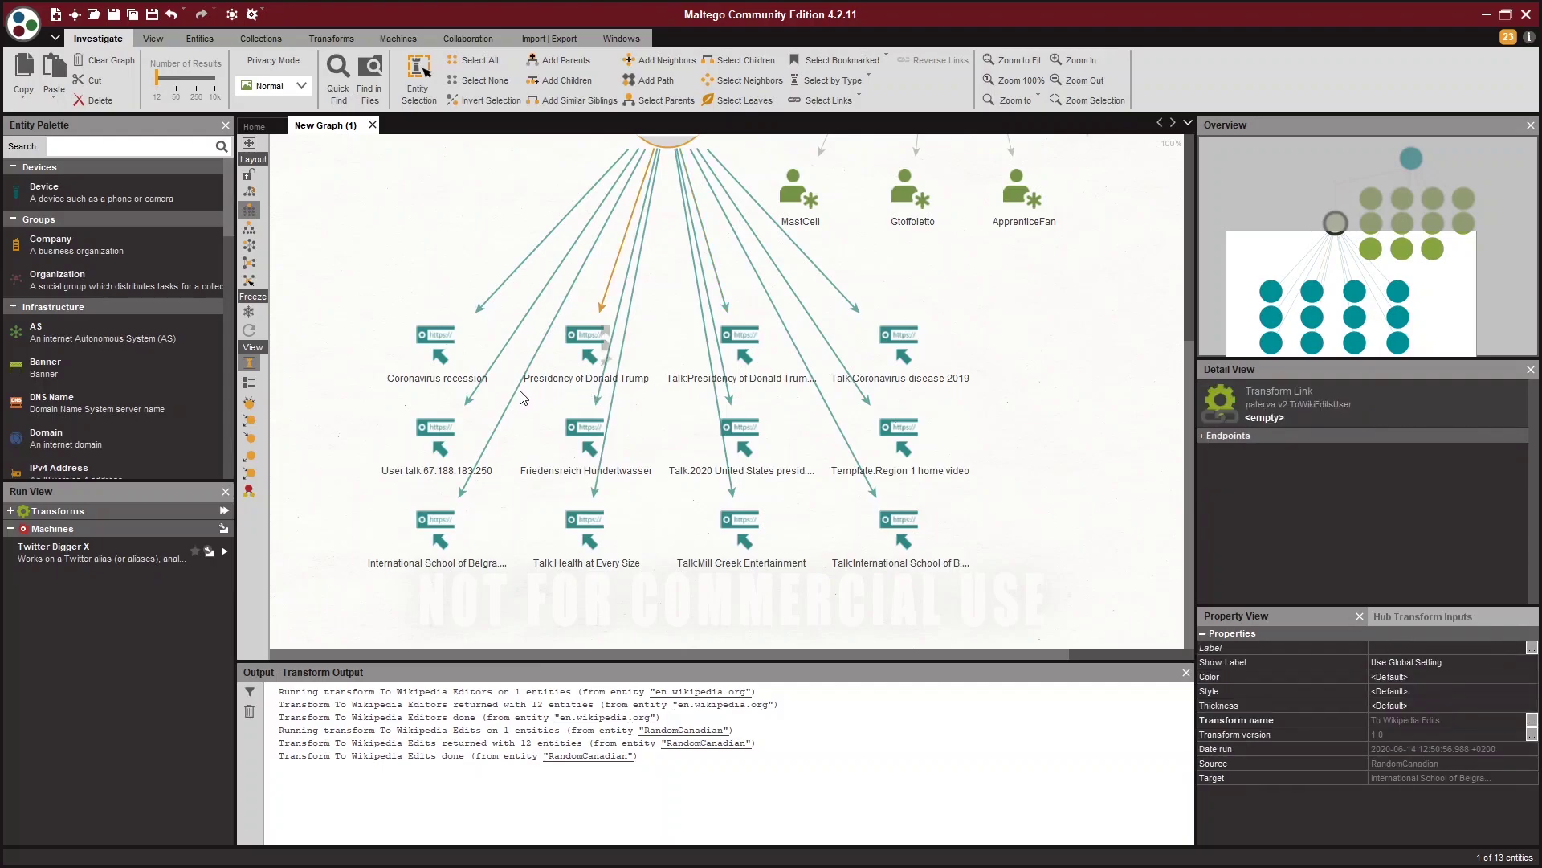
click(481, 392)
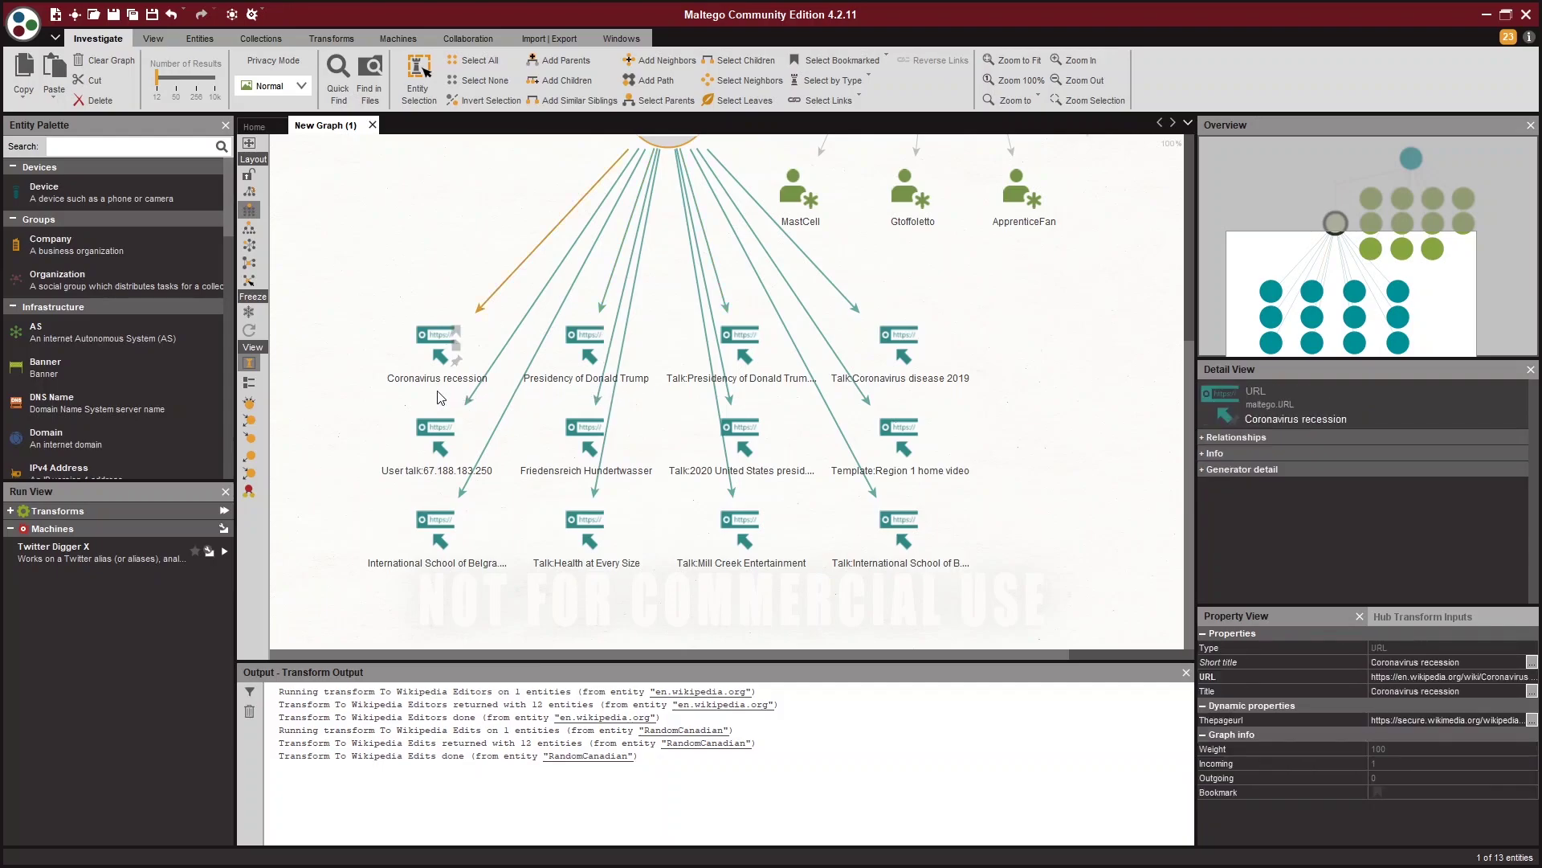
click(483, 395)
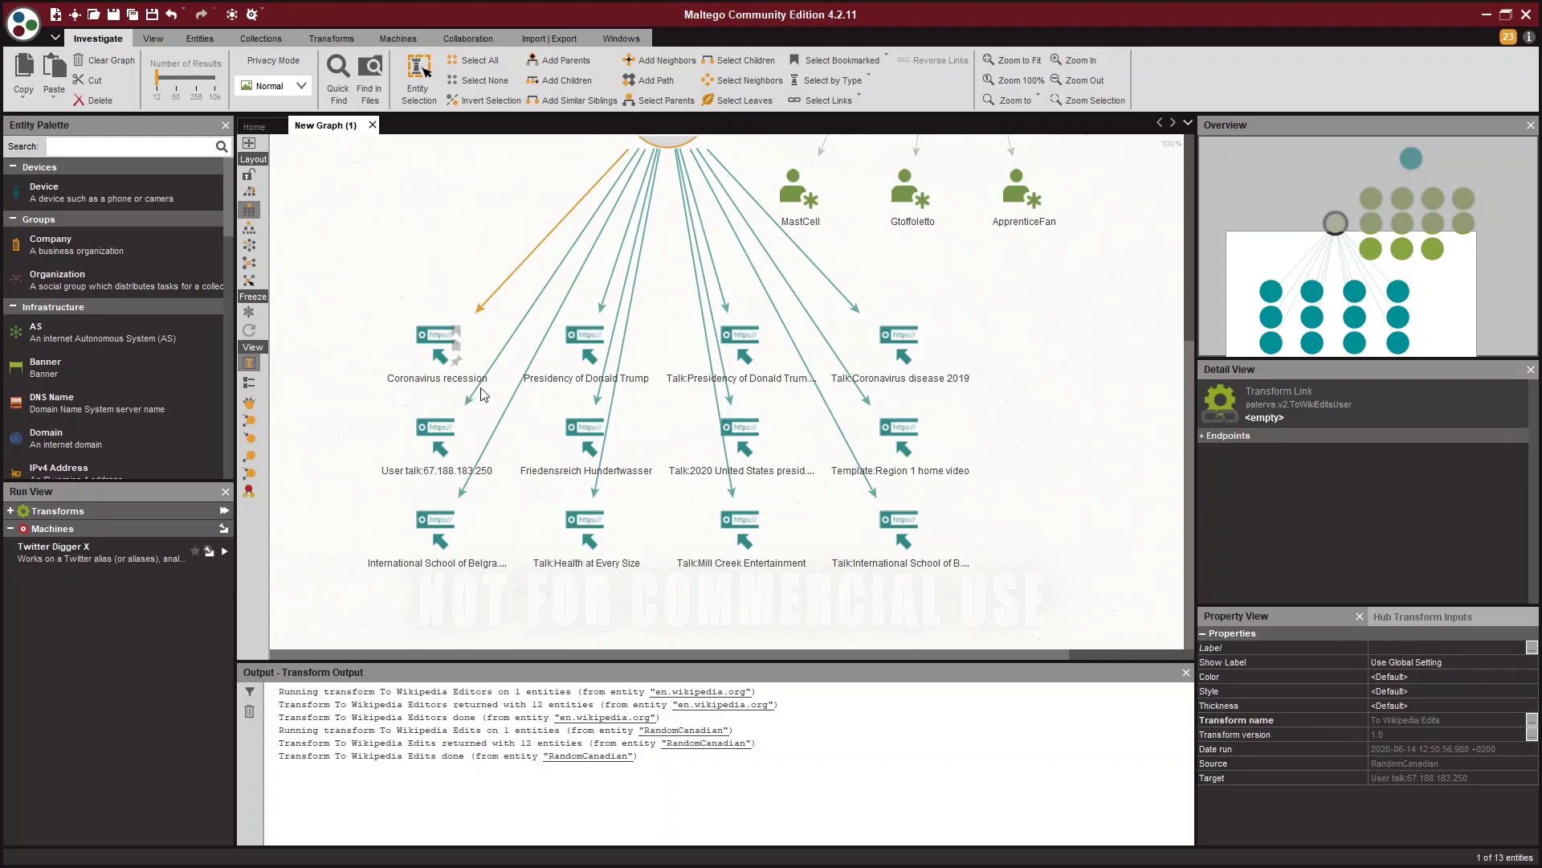
click(457, 381)
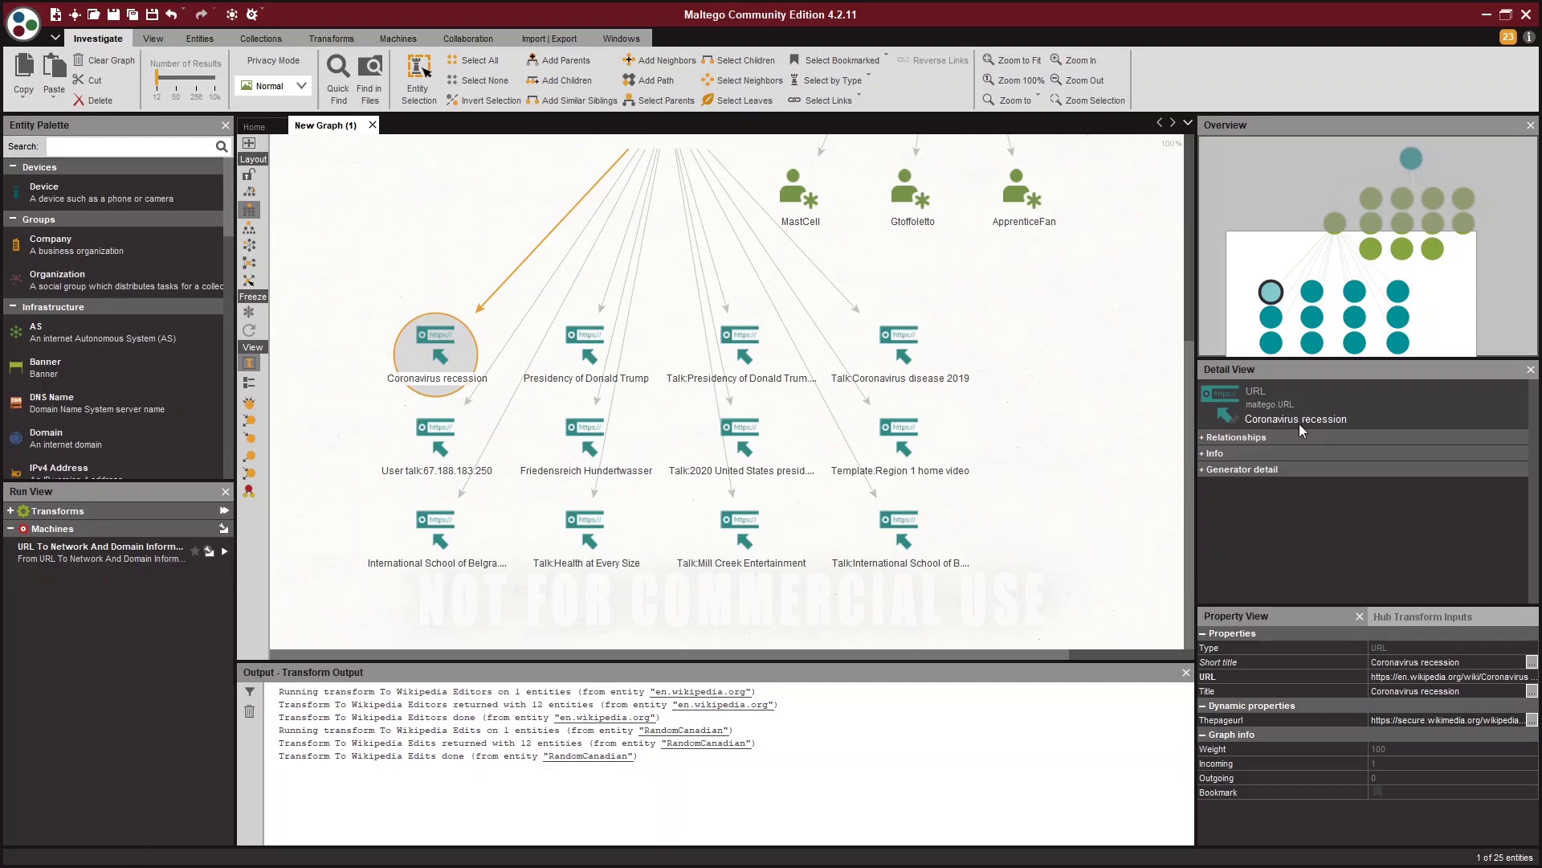
Expand the relationships and info of the Coronavirus recession entity to read its edit details and comment
click(1203, 437)
click(1204, 454)
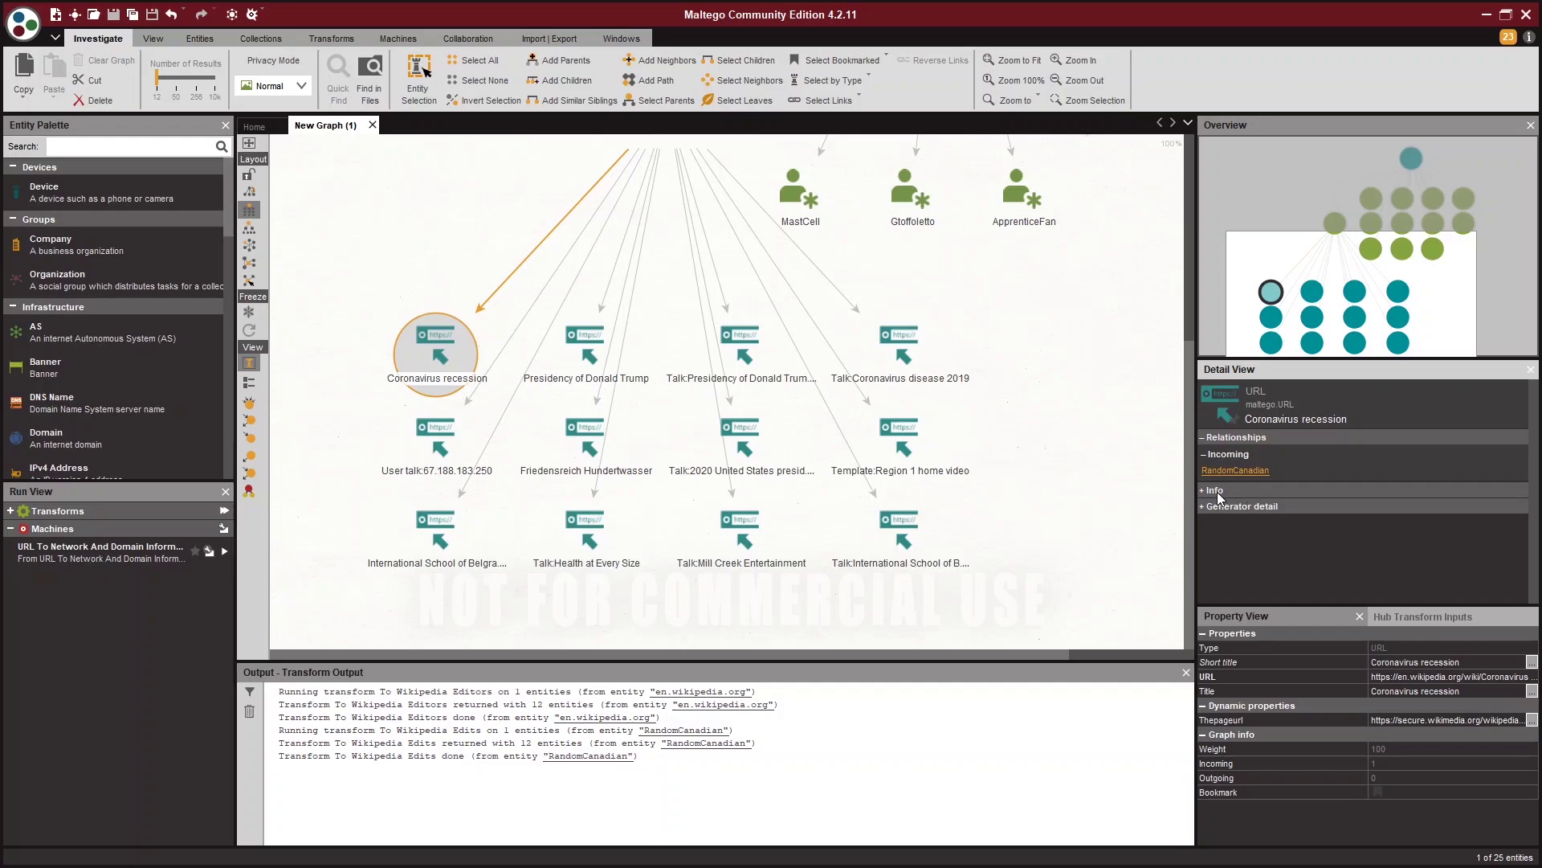
click(1217, 491)
scroll(1224, 531, down, 2)
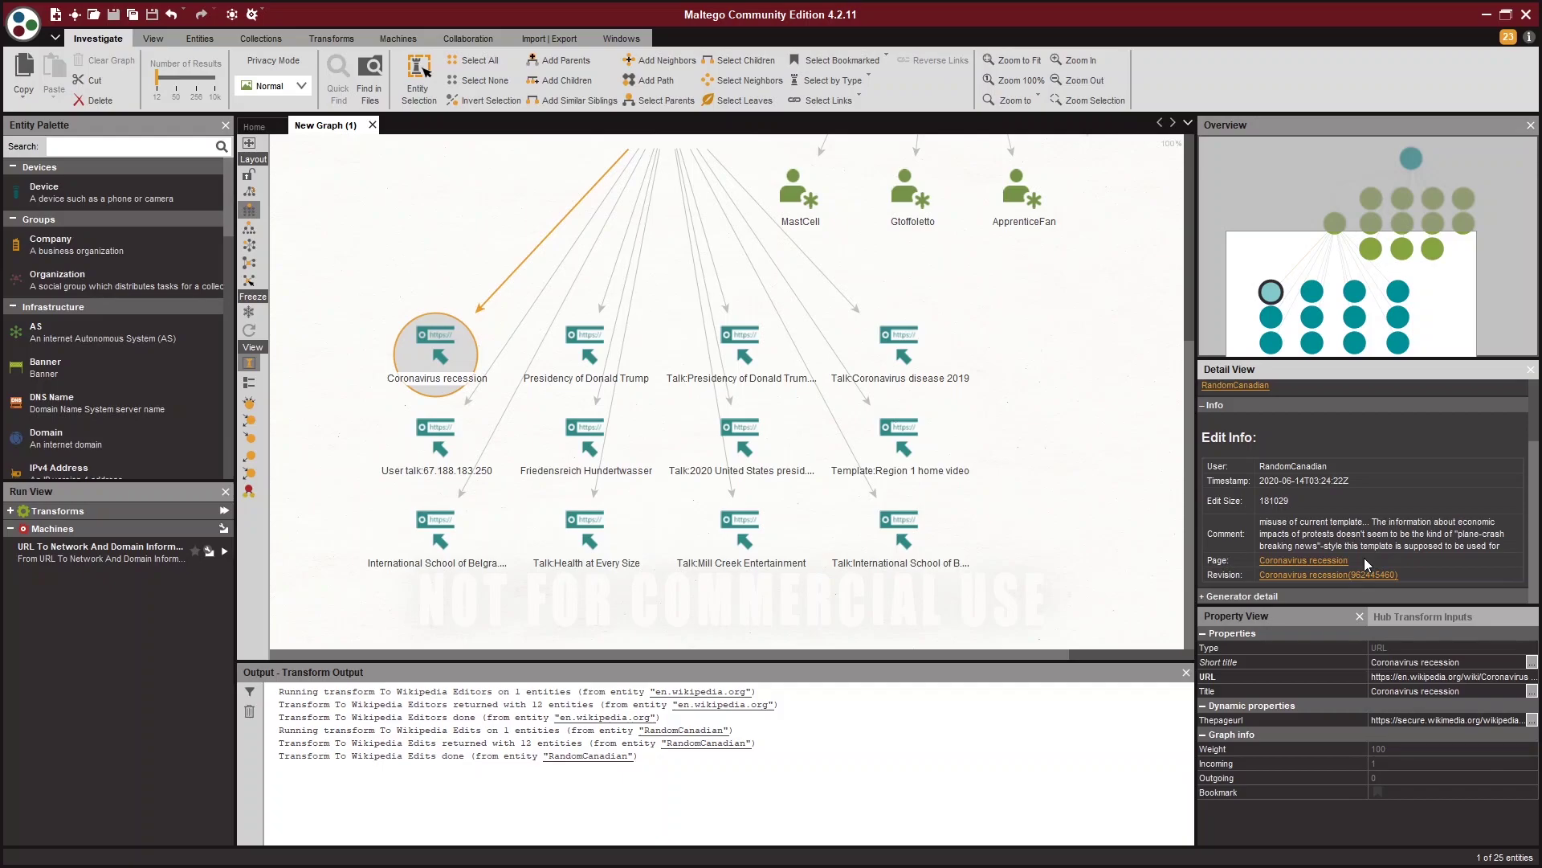
Look at the transform packages offered in the Transform Hub, including CipherTrace, and return to the graph
click(254, 127)
mouse_move(1025, 449)
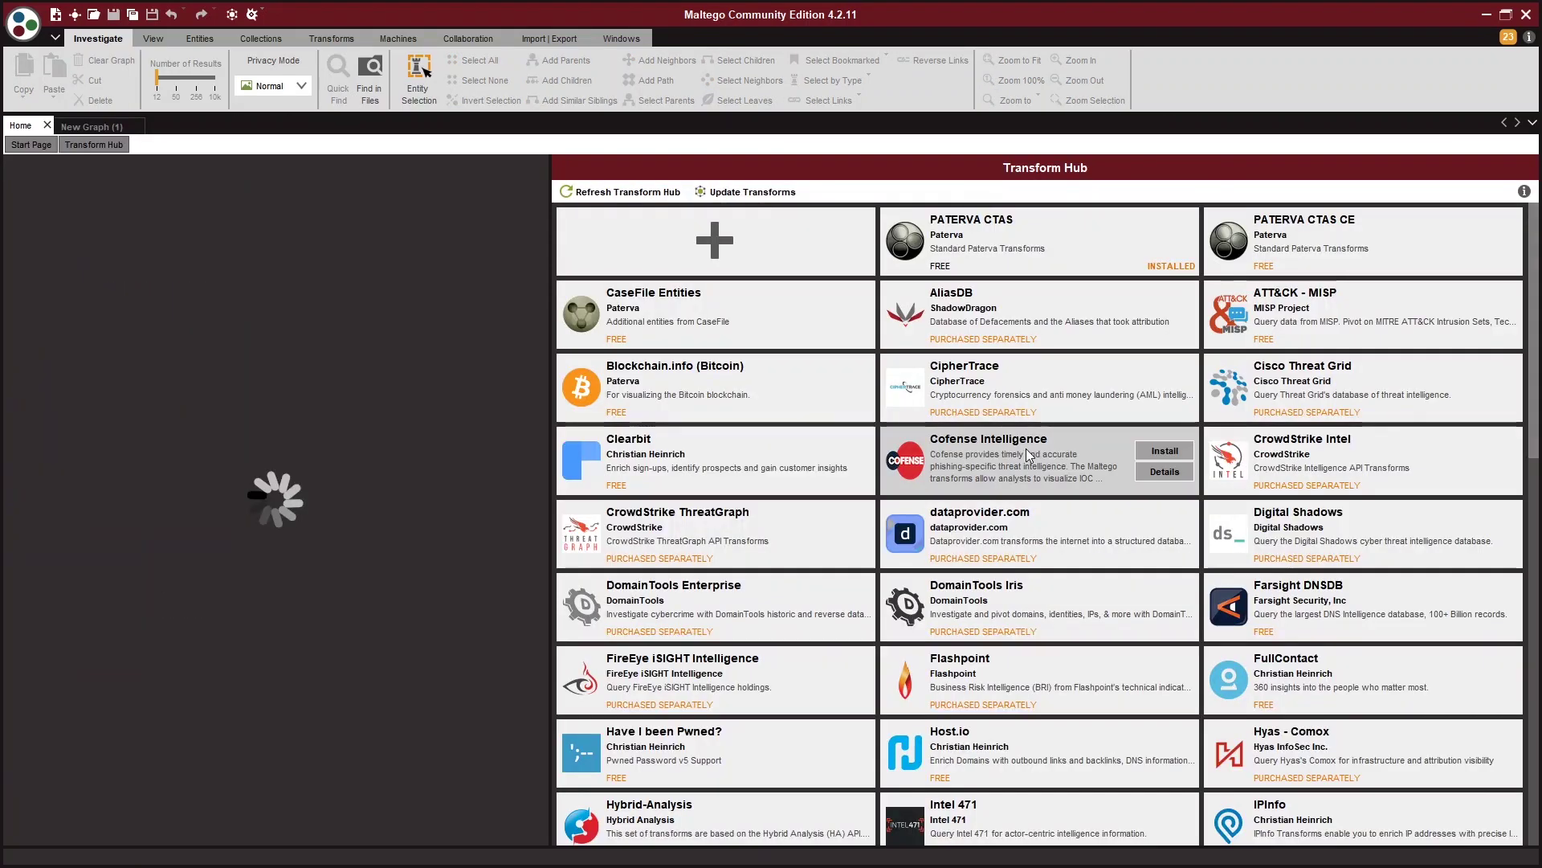
mouse_move(955, 407)
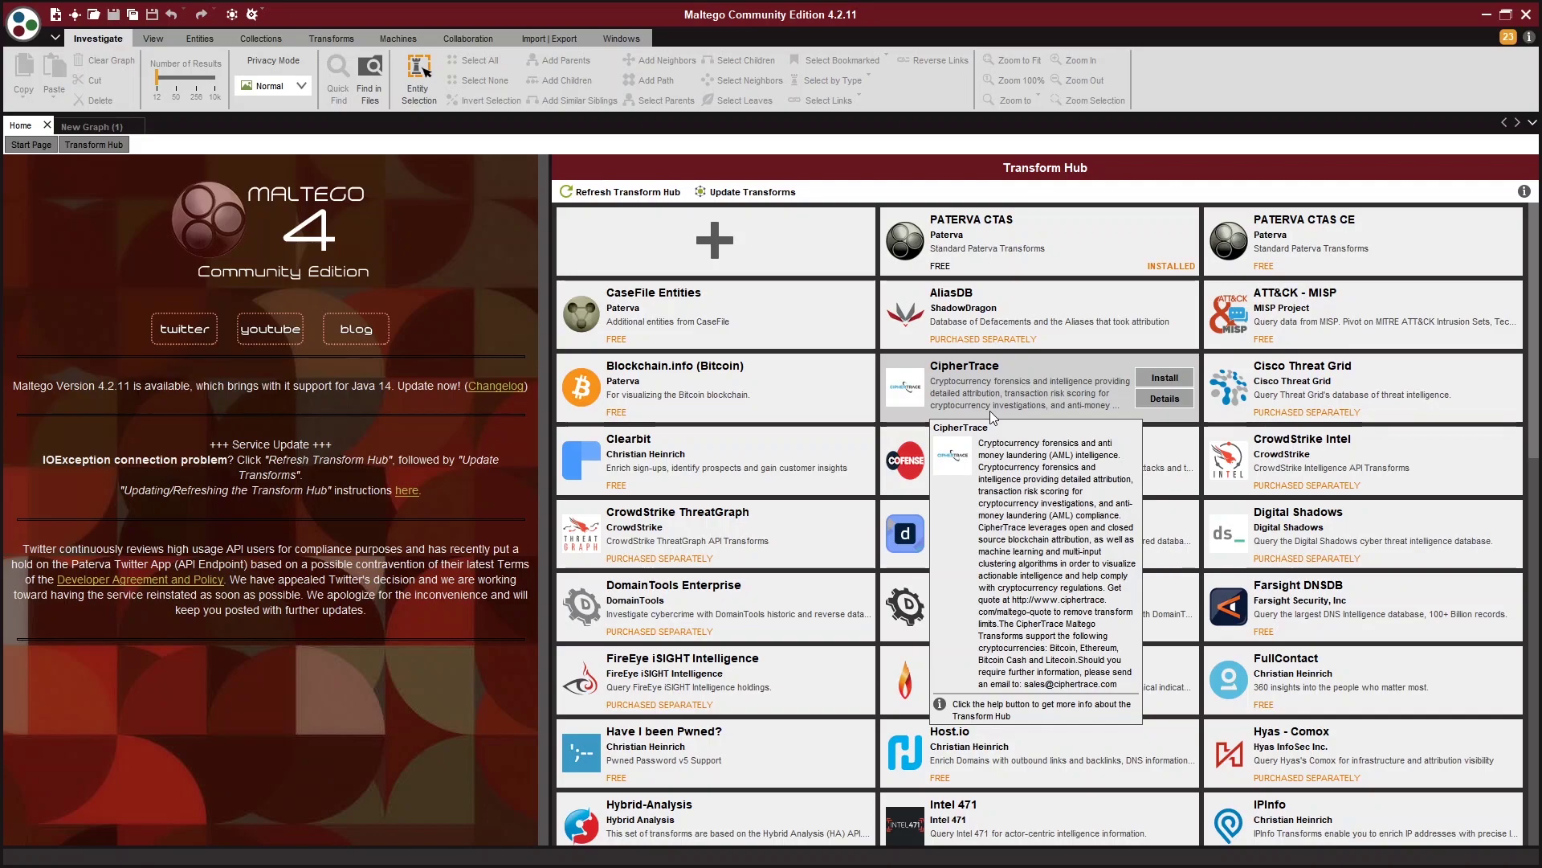
click(110, 126)
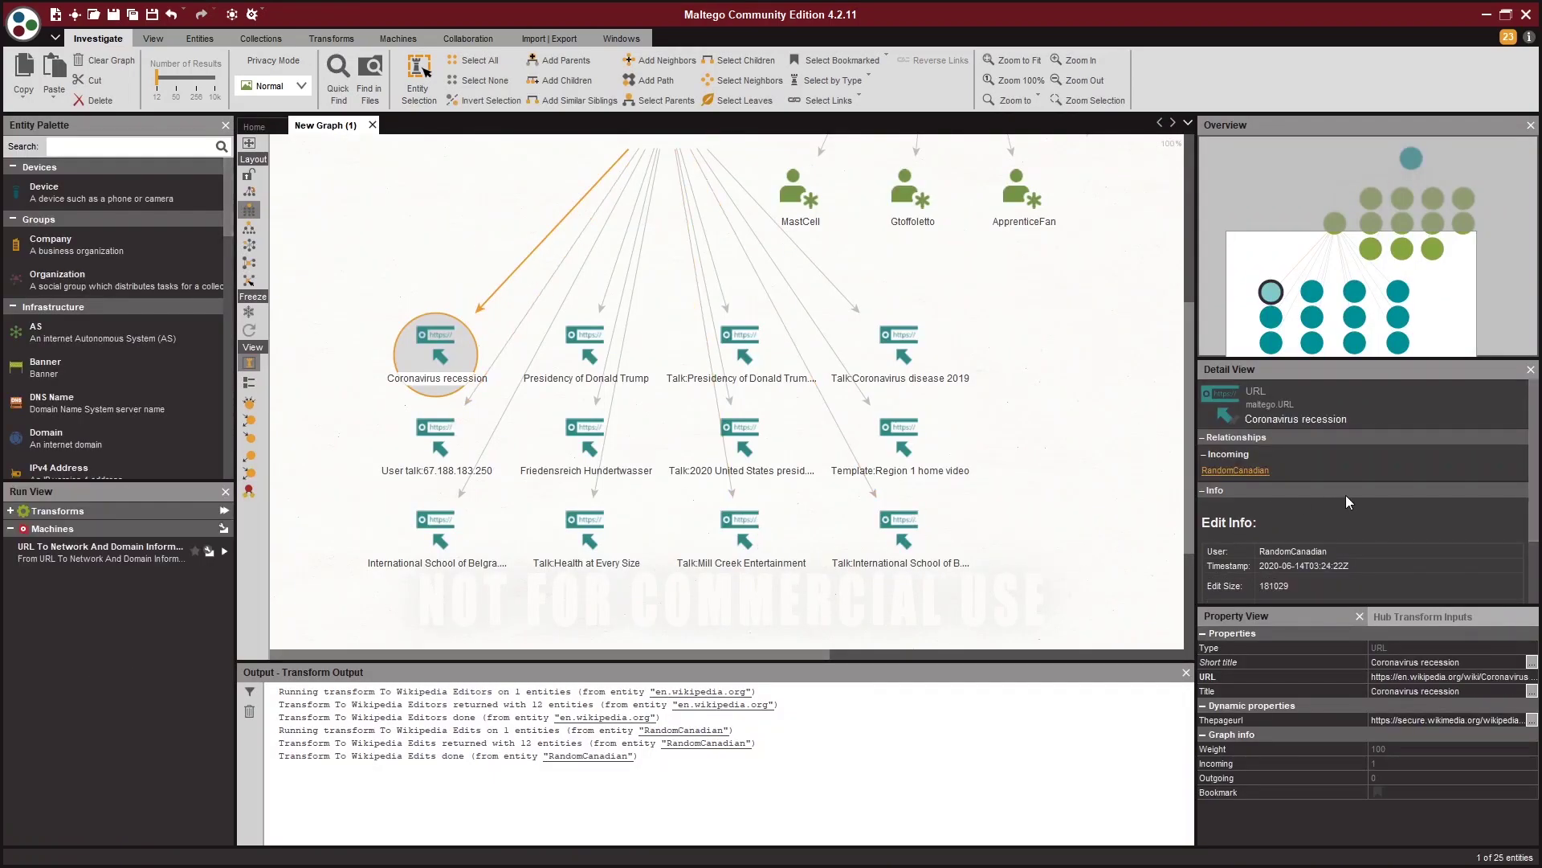
Expand the generator detail of the Coronavirus recession entity to see the source and transform that created it
scroll(1380, 508, down, 1)
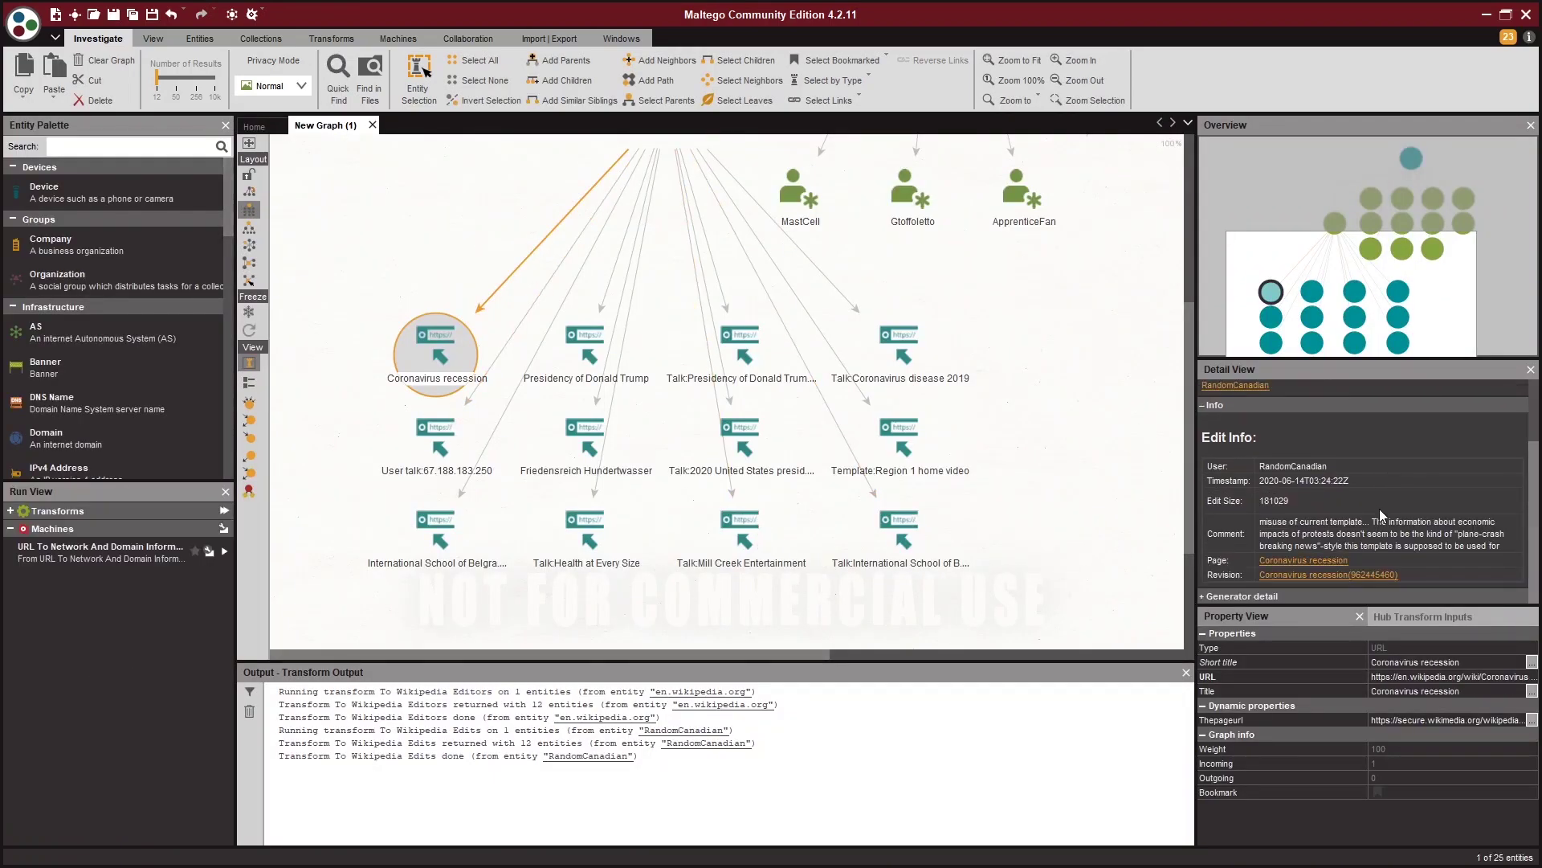
click(1217, 596)
scroll(1245, 498, down, 2)
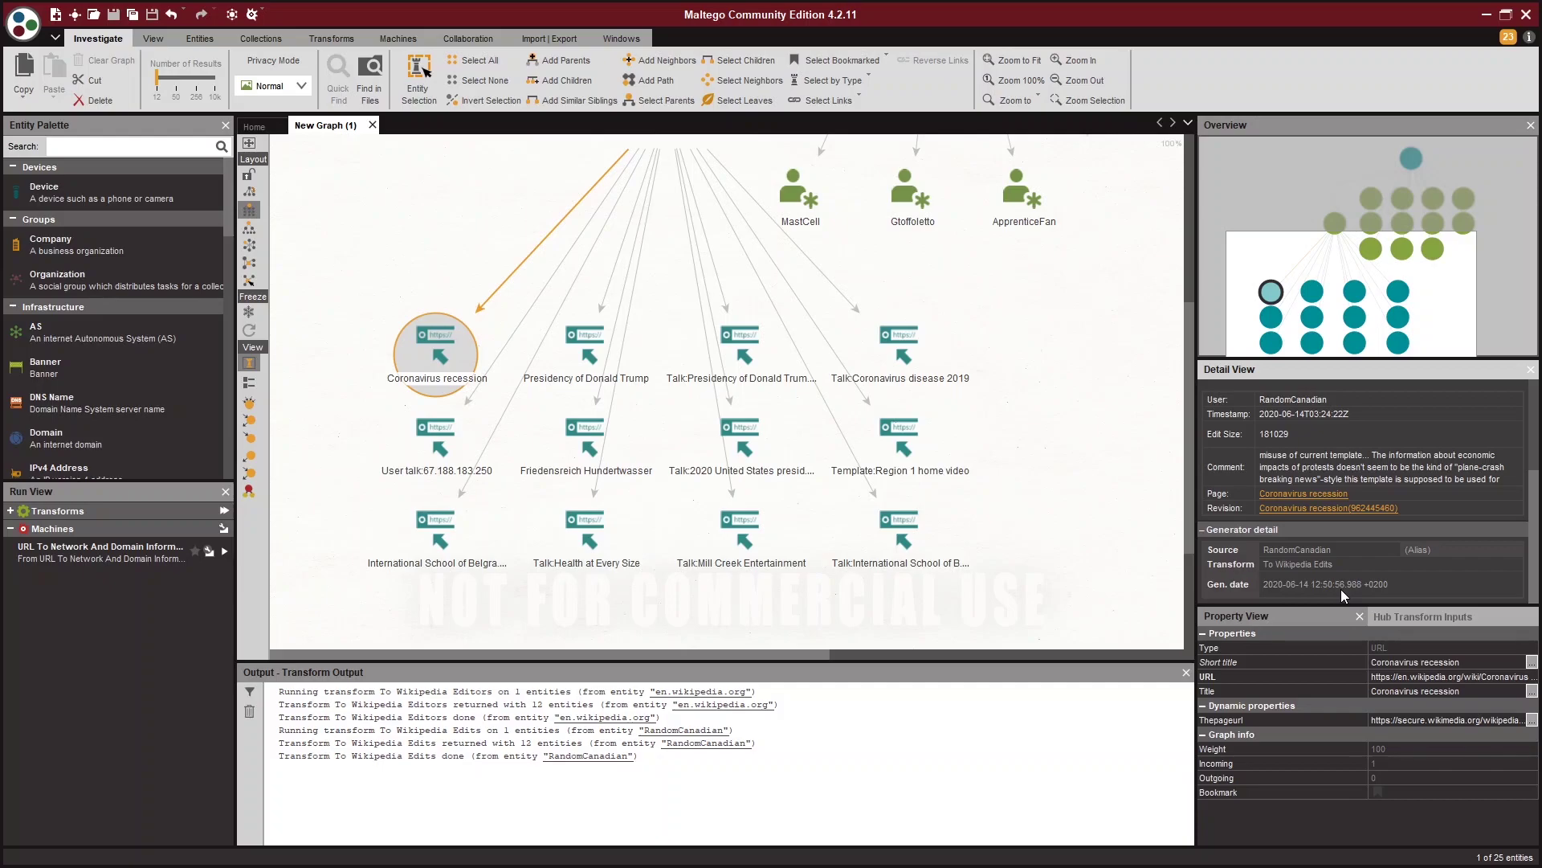
Fit the whole graph in view and clear the entity selection
click(1001, 61)
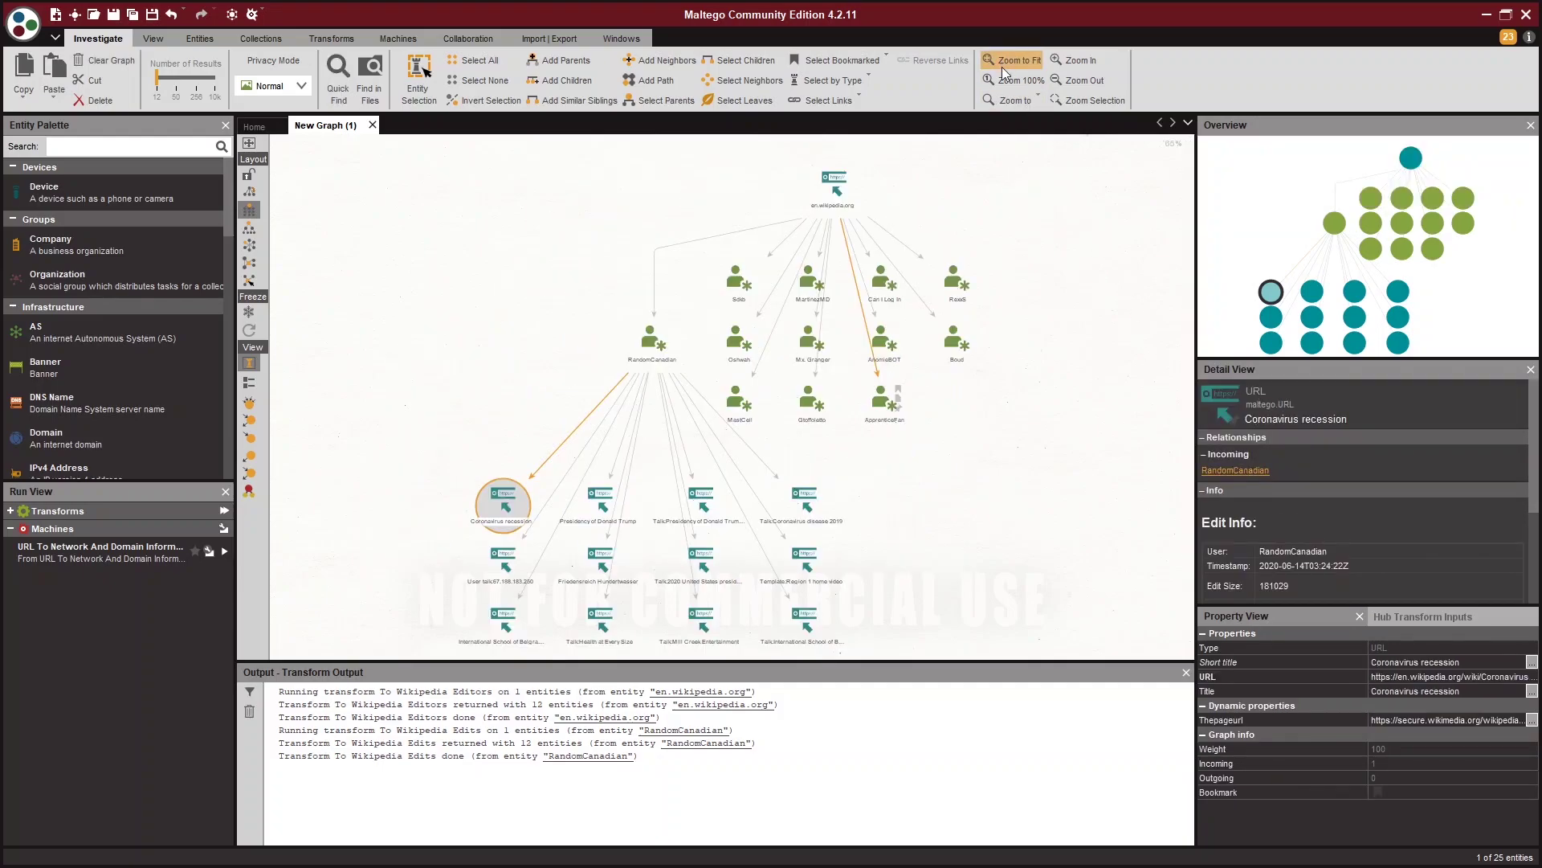
click(1036, 446)
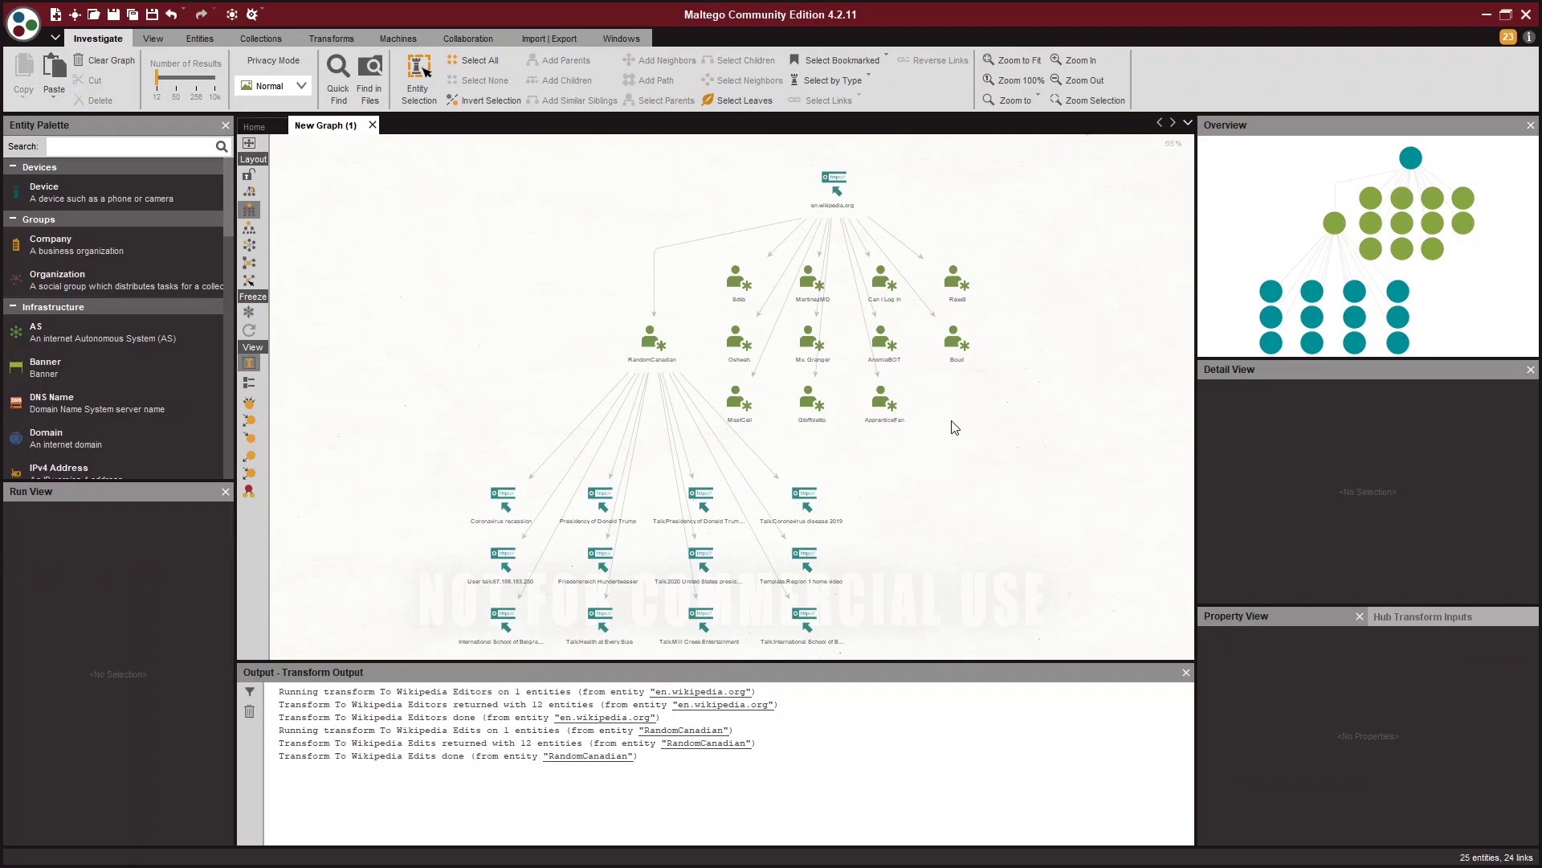